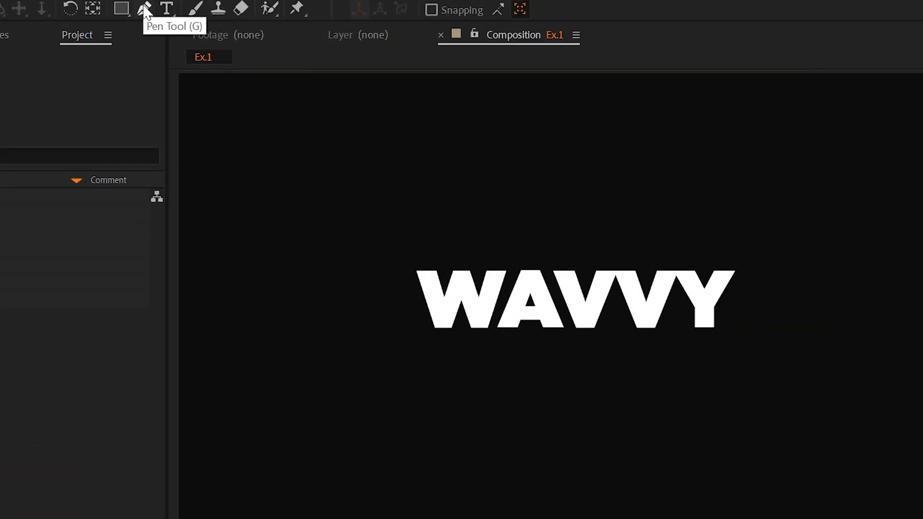
# Set up the Pen tool with no fill and a 4 px red stroke.
pyautogui.click(127, 8)
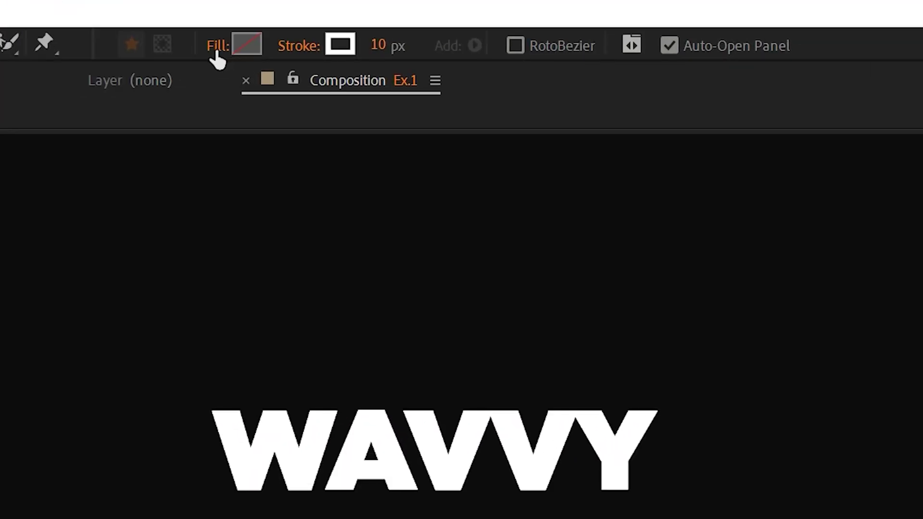
pyautogui.click(418, 12)
pyautogui.press('Escape')
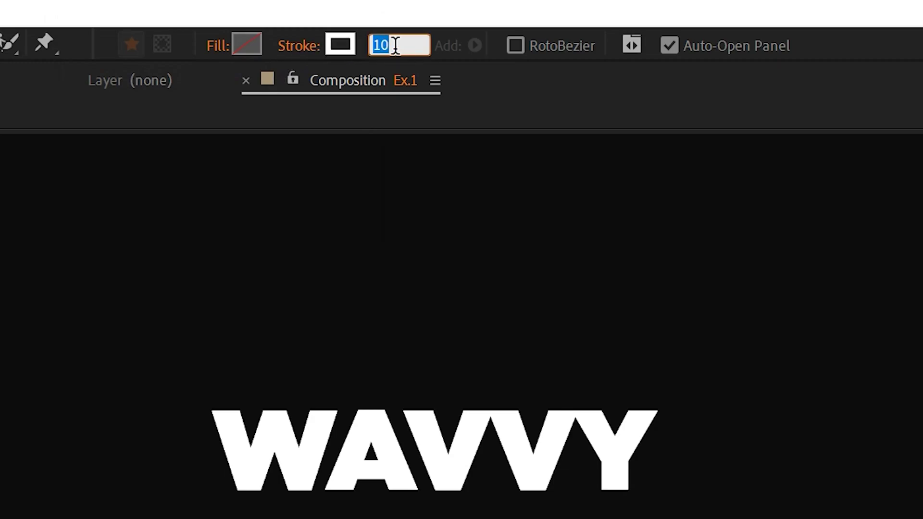
pyautogui.press('Return')
pyautogui.click(343, 51)
pyautogui.moveTo(109, 299); pyautogui.dragTo(283, 145)
pyautogui.click(440, 110)
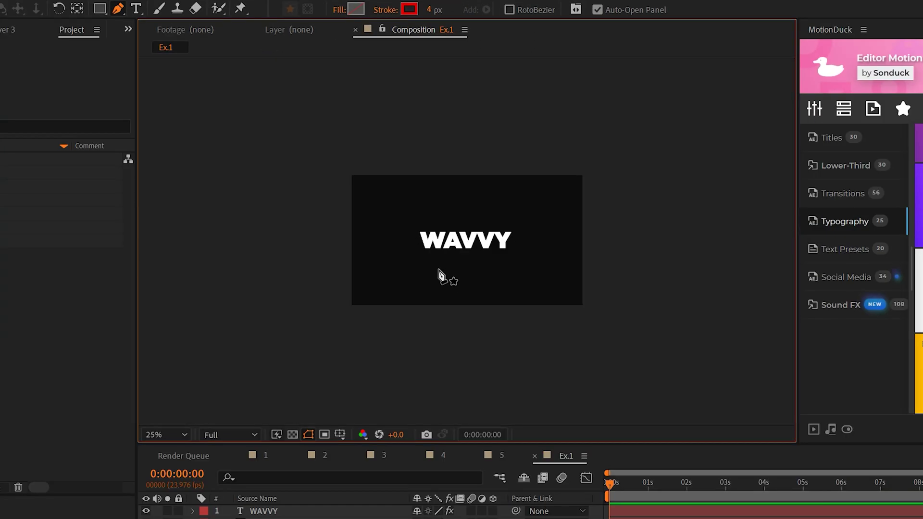
# Draw a long straight diagonal line outside the upper-left part of the Ex.1 composition frame, rising to the right.
pyautogui.press(',')
pyautogui.click(382, 197)
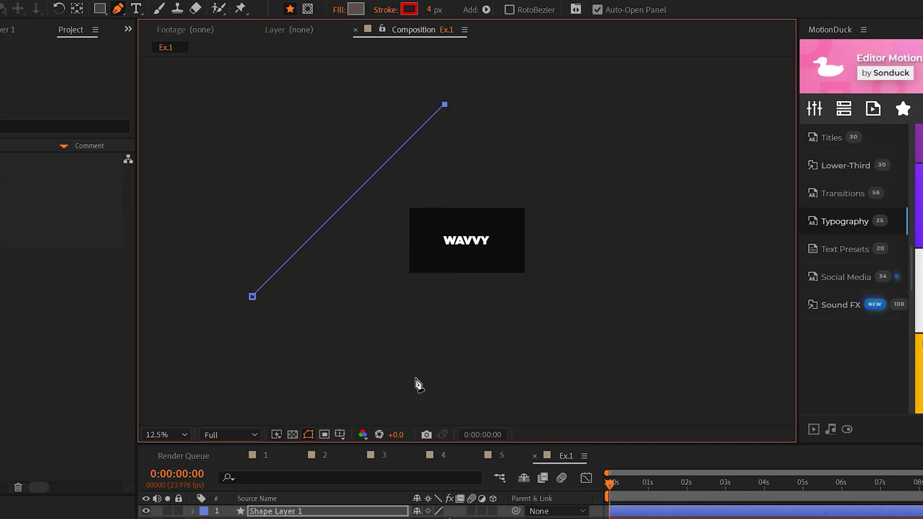
pyautogui.hotkey('shift', '/')
# Add a Repeater to the line's shape layer with 98 copies and a repeater position of 46, 0.
pyautogui.click(192, 511)
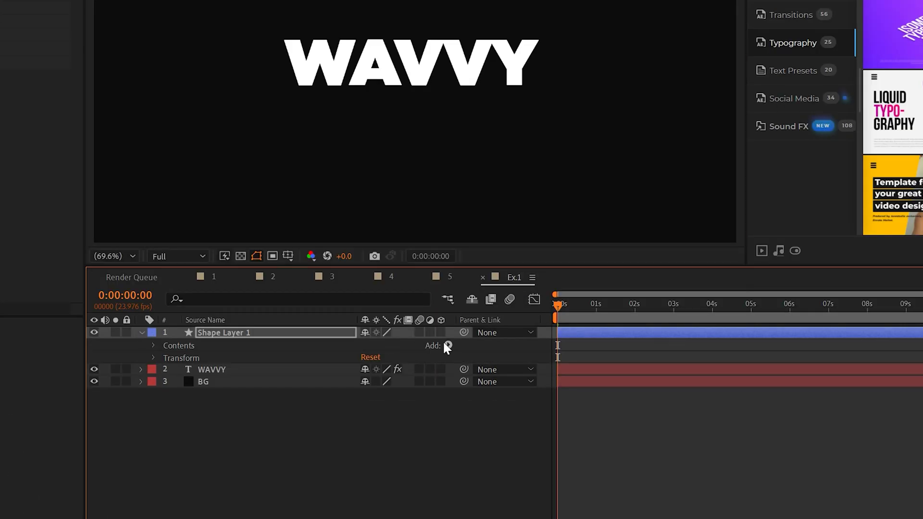
pyautogui.click(448, 345)
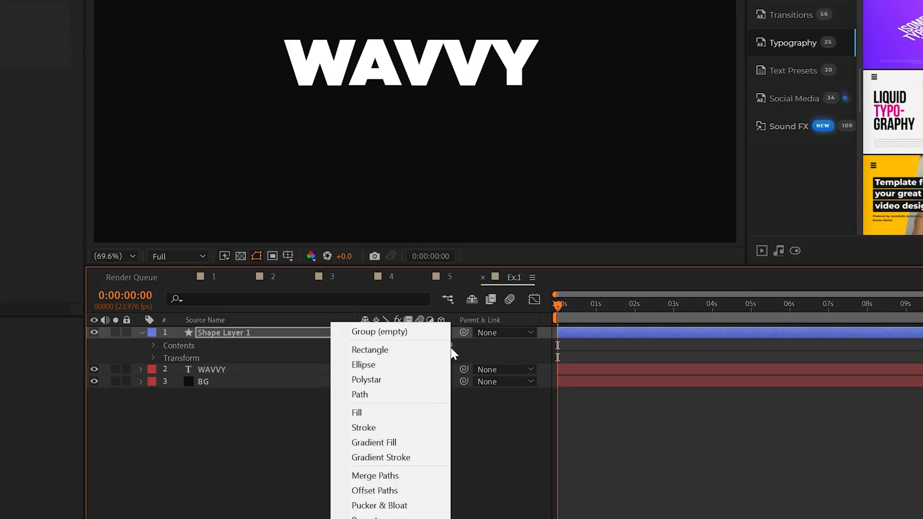
pyautogui.click(382, 517)
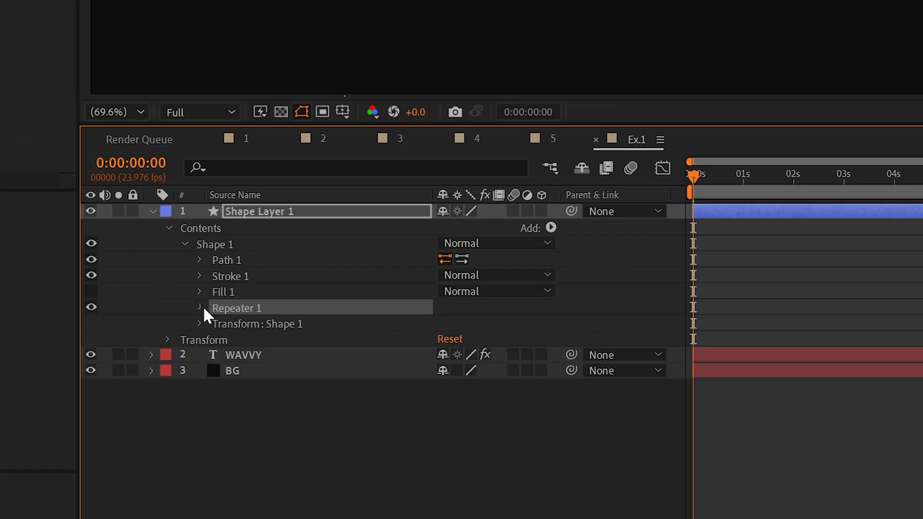
pyautogui.click(200, 308)
pyautogui.moveTo(446, 326); pyautogui.dragTo(534, 322)
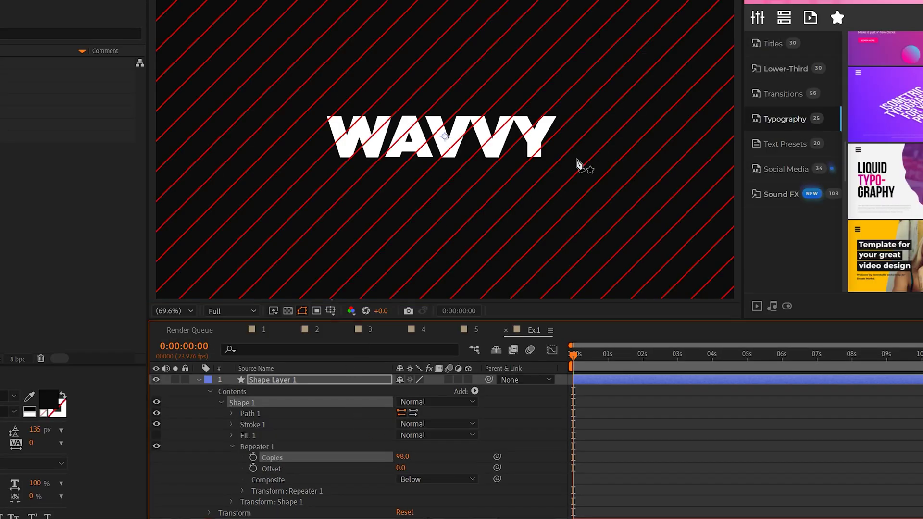
pyautogui.press(',')
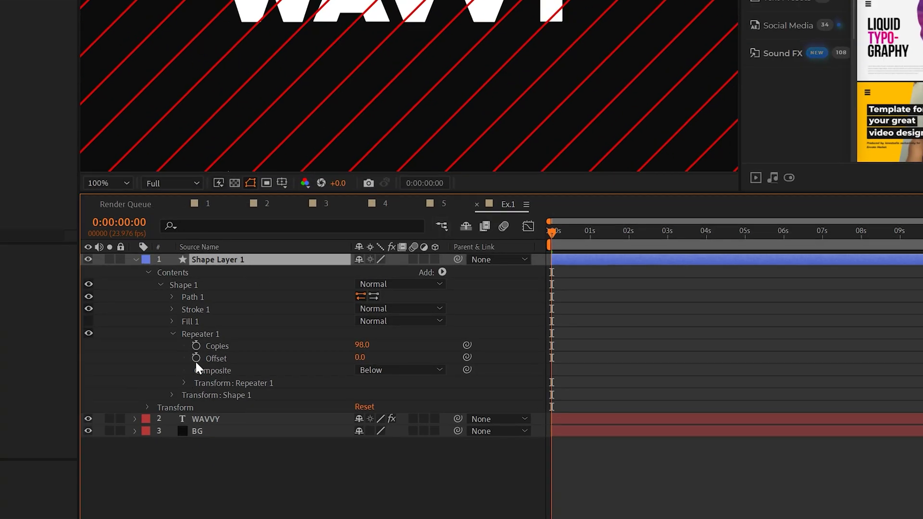
pyautogui.click(184, 383)
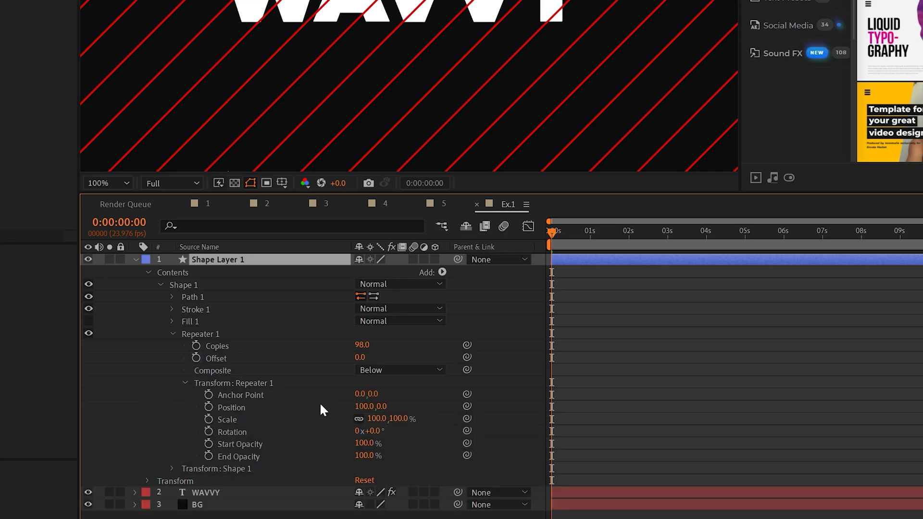
pyautogui.moveTo(362, 412); pyautogui.dragTo(316, 403)
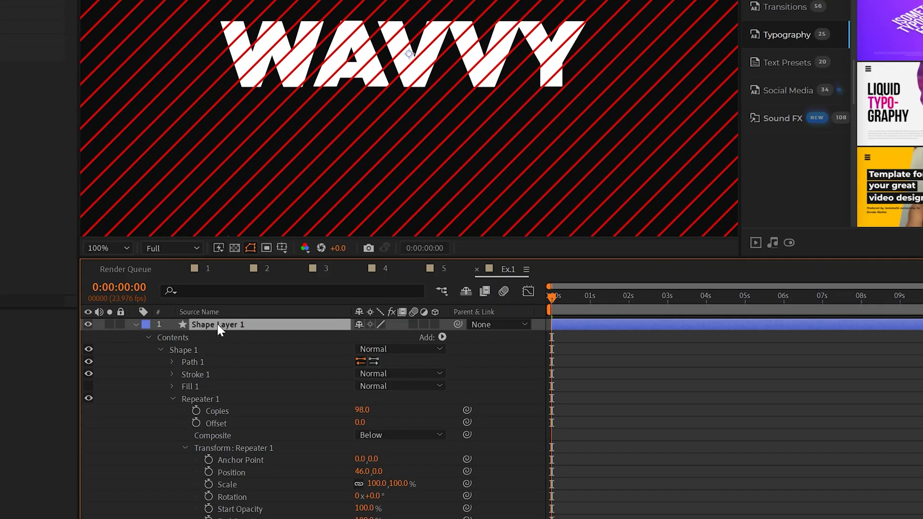
# Keyframe the line layer's position at 0 seconds and at 594, 352 at 0:00:07:05, and raise the Repeater copies to 108.
pyautogui.press('p')
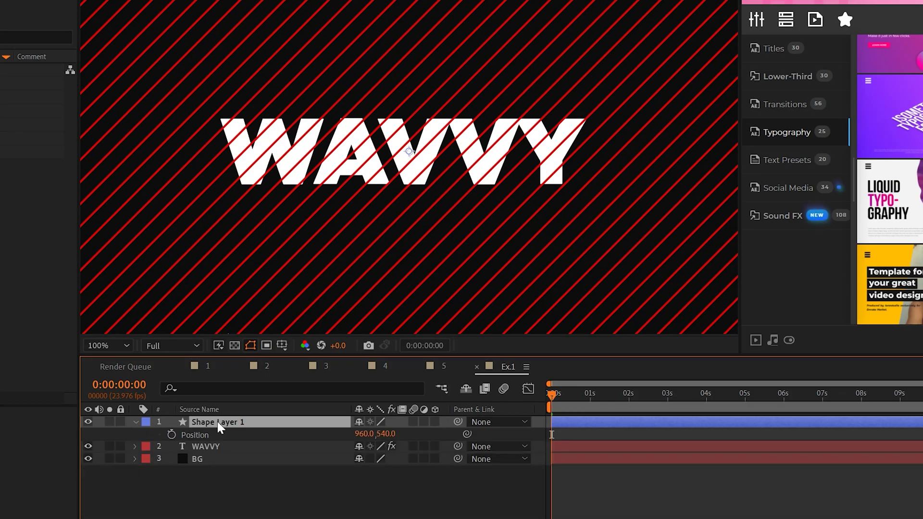
pyautogui.click(172, 434)
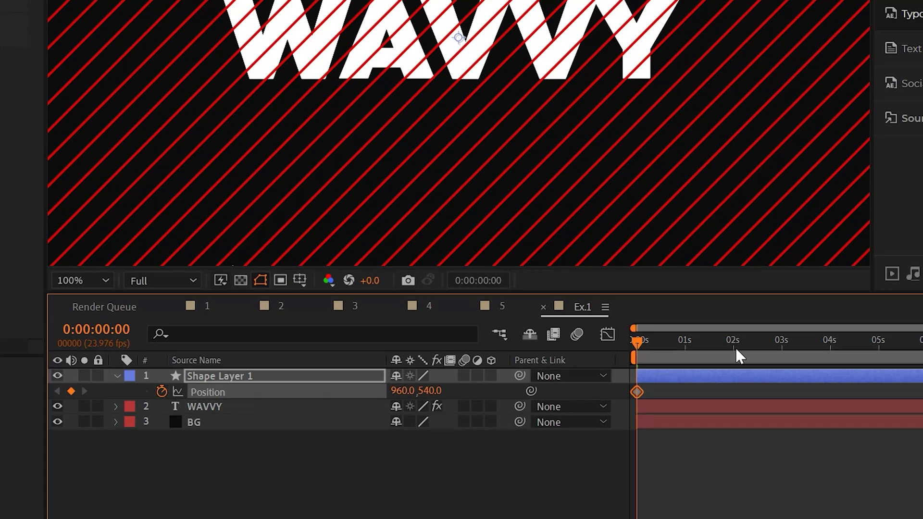
pyautogui.moveTo(798, 344); pyautogui.dragTo(922, 344)
pyautogui.click(461, 40)
pyautogui.scroll(-1, 459, 40)
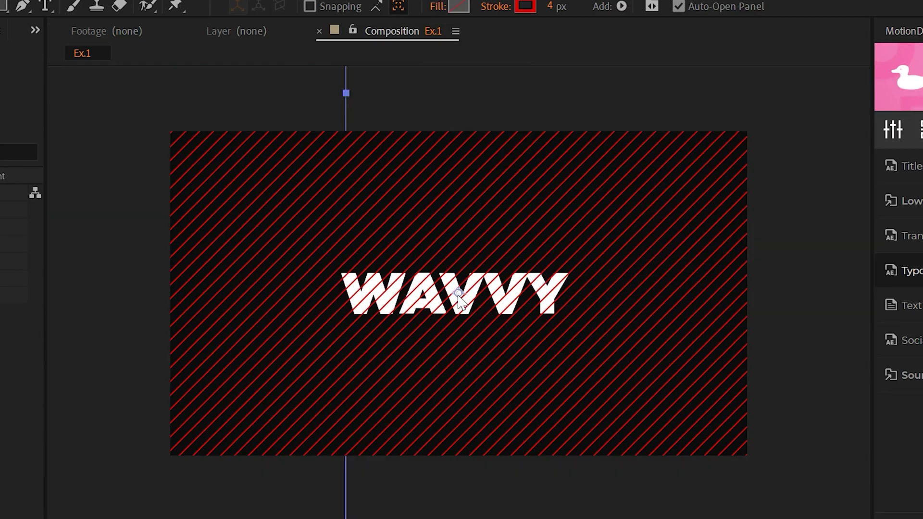
pyautogui.moveTo(458, 294); pyautogui.dragTo(350, 237)
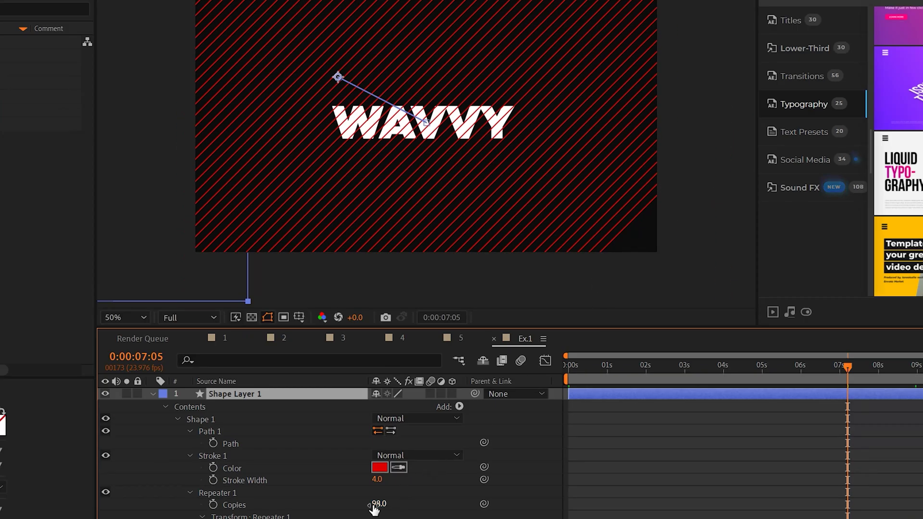
pyautogui.moveTo(374, 510); pyautogui.dragTo(378, 505)
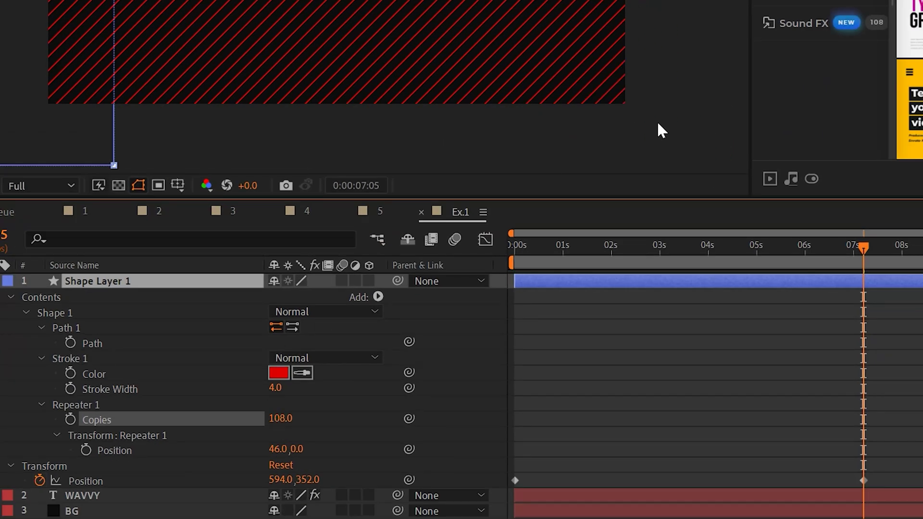
# Apply the Turbulent Displace effect to Shape Layer 1 with an amount of 100 and a size of 190.
pyautogui.click(68, 313)
pyautogui.click(88, 6)
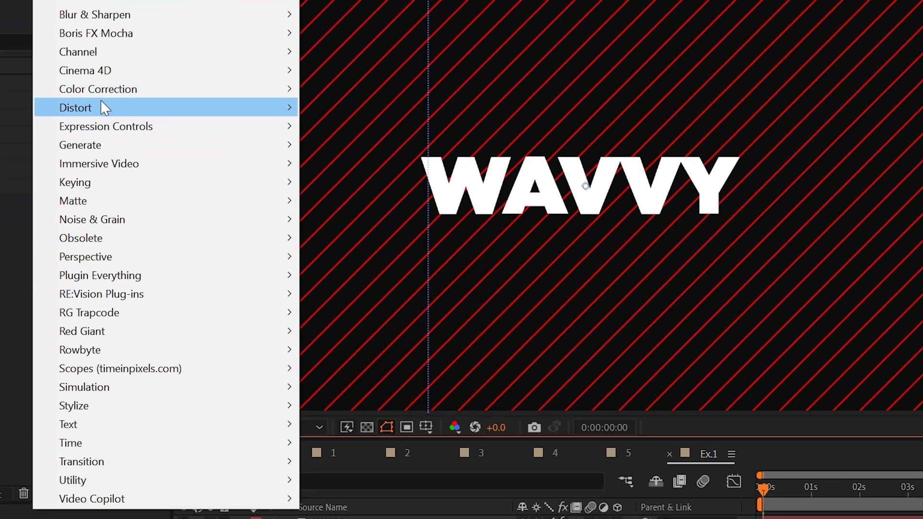
pyautogui.moveTo(102, 102)
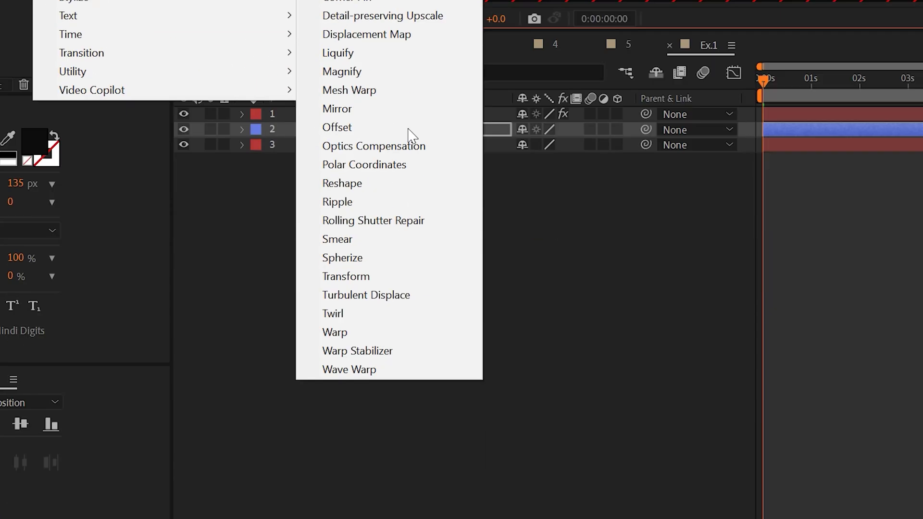
pyautogui.click(371, 295)
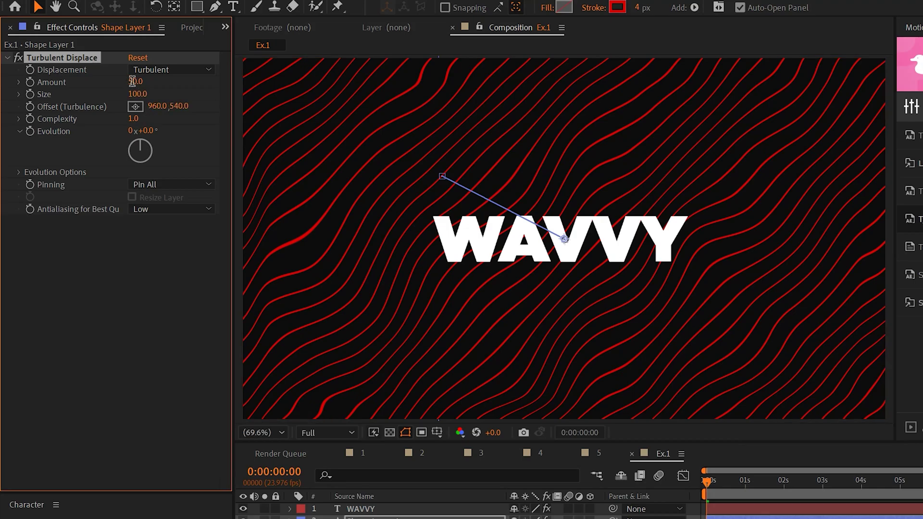
pyautogui.press('Tab')
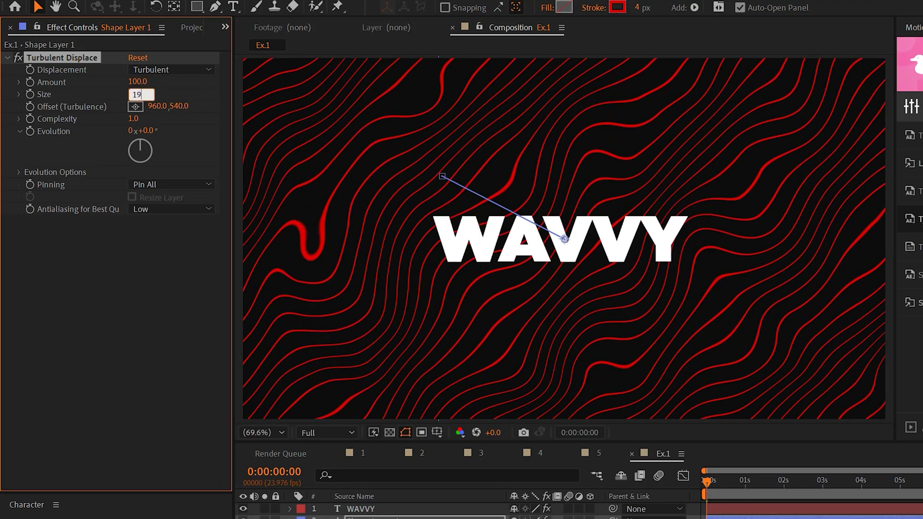
pyautogui.press('Return')
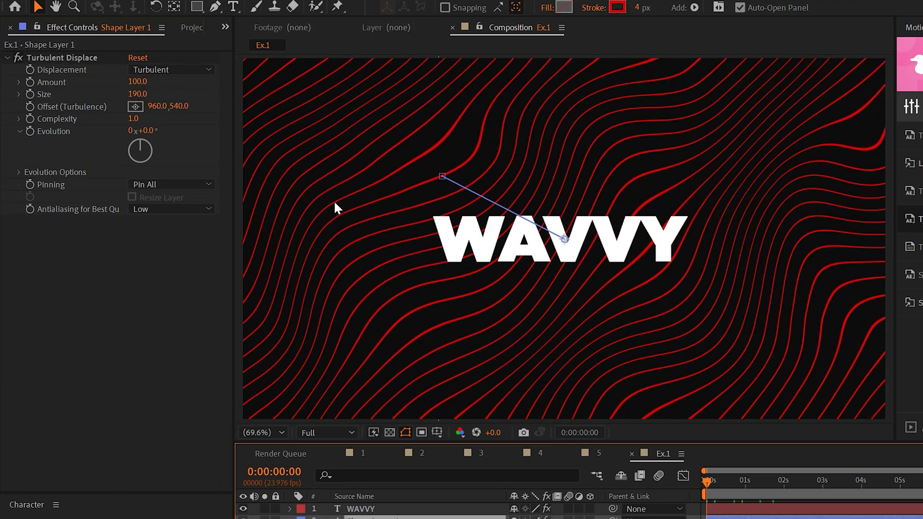
# Animate the Turbulent Displace evolution with the expression time*20.
pyautogui.keyDown('alt'); pyautogui.click(29, 132); pyautogui.keyUp('alt')
pyautogui.write('t')
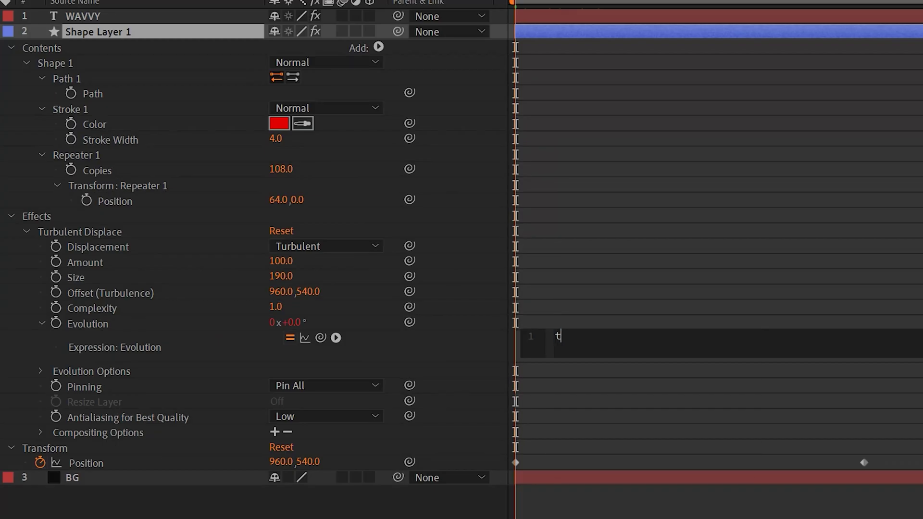
pyautogui.write('ime*20')
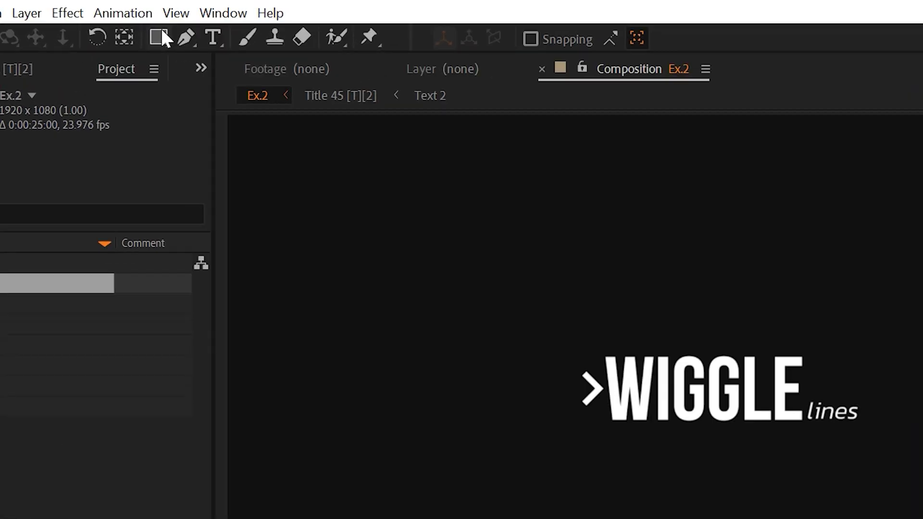
# Draw a centered circle with no fill and a 5 px red stroke around the WIGGLE title in Ex.2.
pyautogui.click(111, 7)
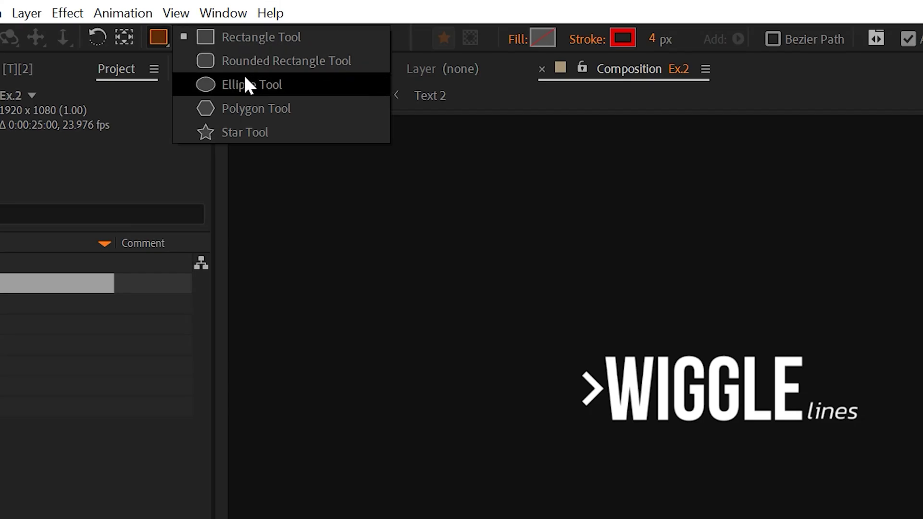
pyautogui.click(237, 86)
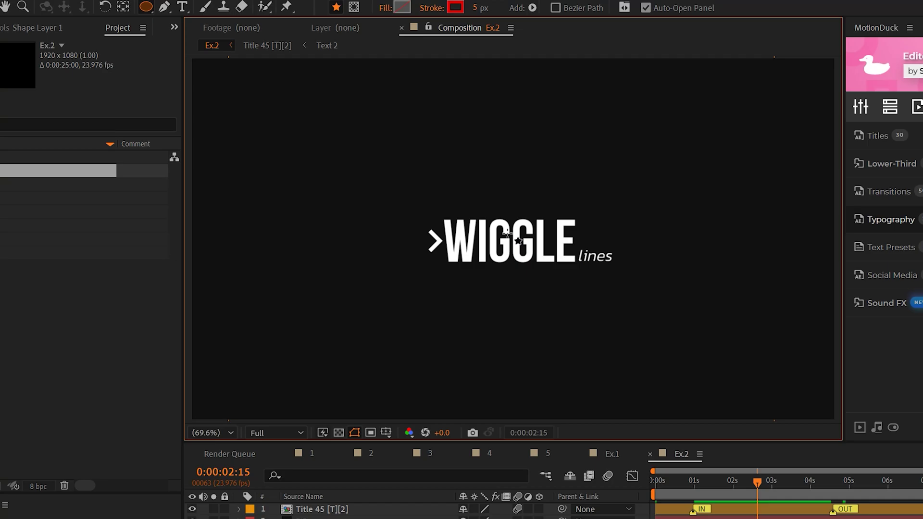
pyautogui.moveTo(546, 442); pyautogui.dragTo(782, 518)
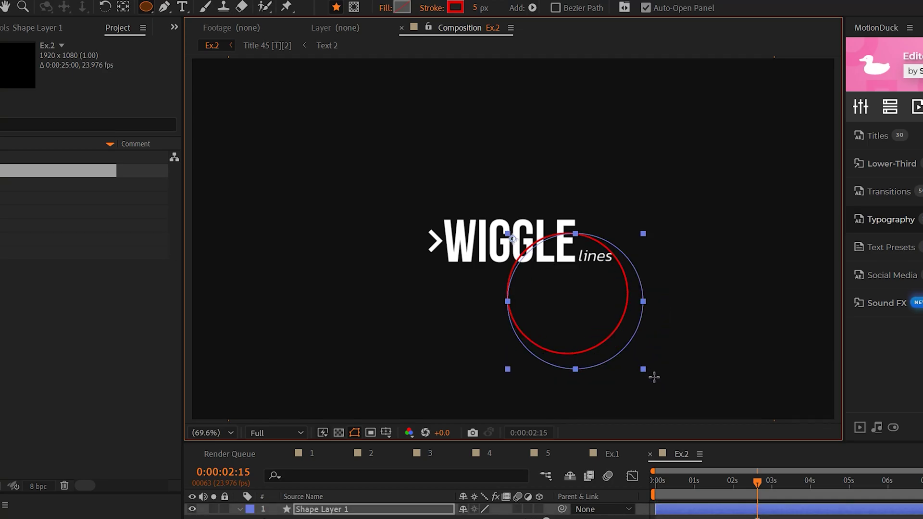
pyautogui.moveTo(656, 381)
pyautogui.mouseDown()
pyautogui.moveTo(693, 418)
pyautogui.moveTo(650, 371)
pyautogui.mouseUp()
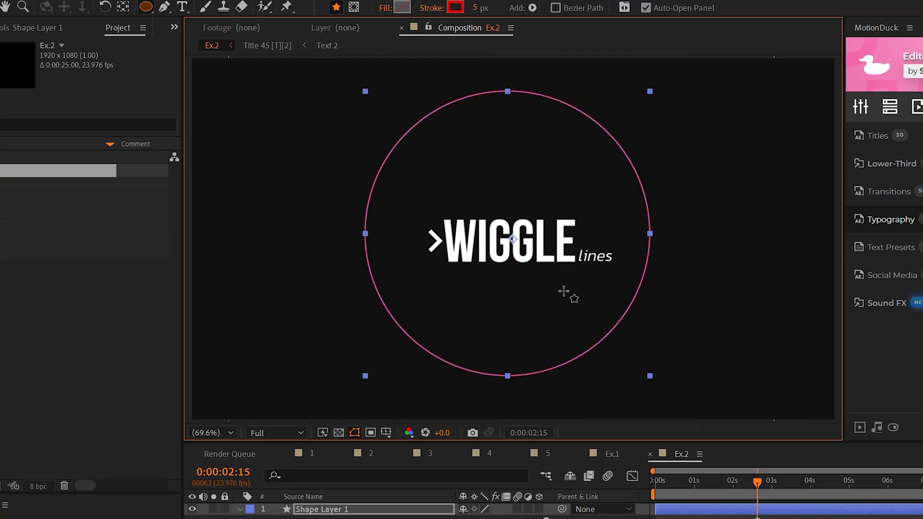
# Add a Repeater to the circle's shape layer and set its repeater position to 0, 0.
pyautogui.click(548, 518)
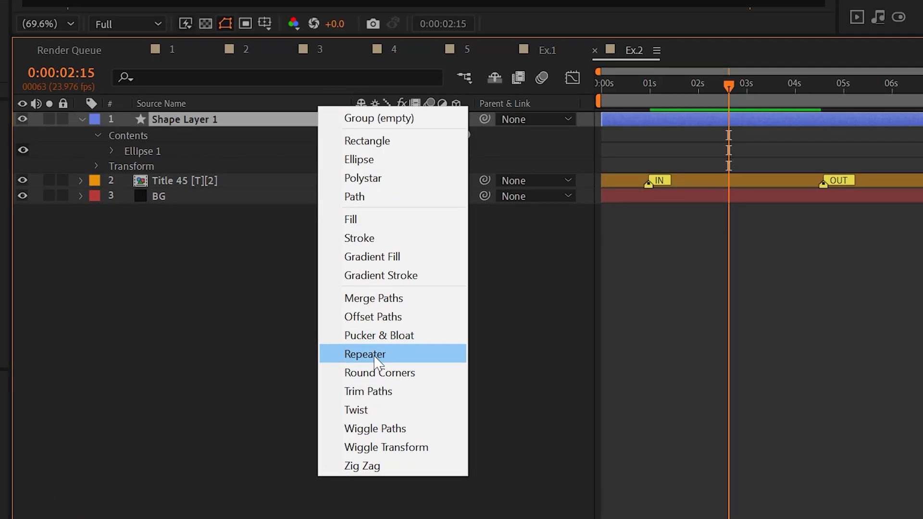
pyautogui.click(375, 357)
pyautogui.click(113, 166)
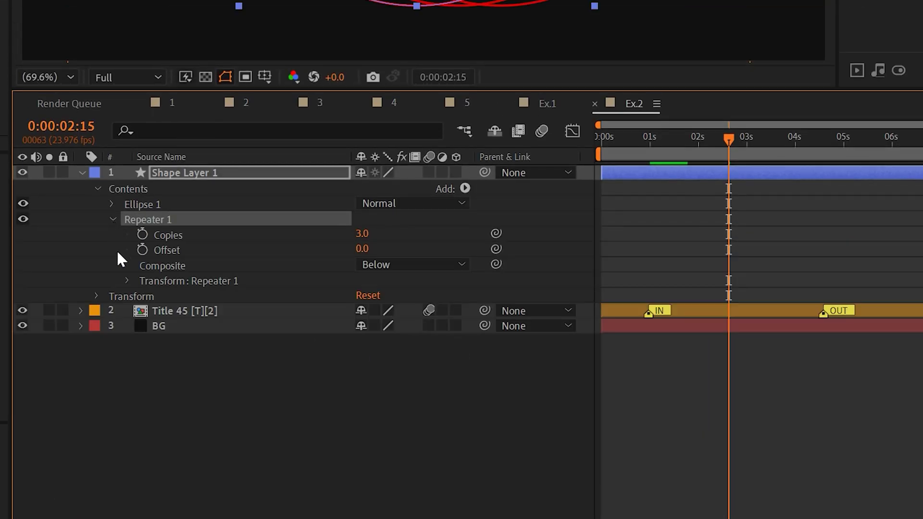
pyautogui.click(127, 280)
pyautogui.click(366, 311)
pyautogui.write('00')
pyautogui.press('Return')
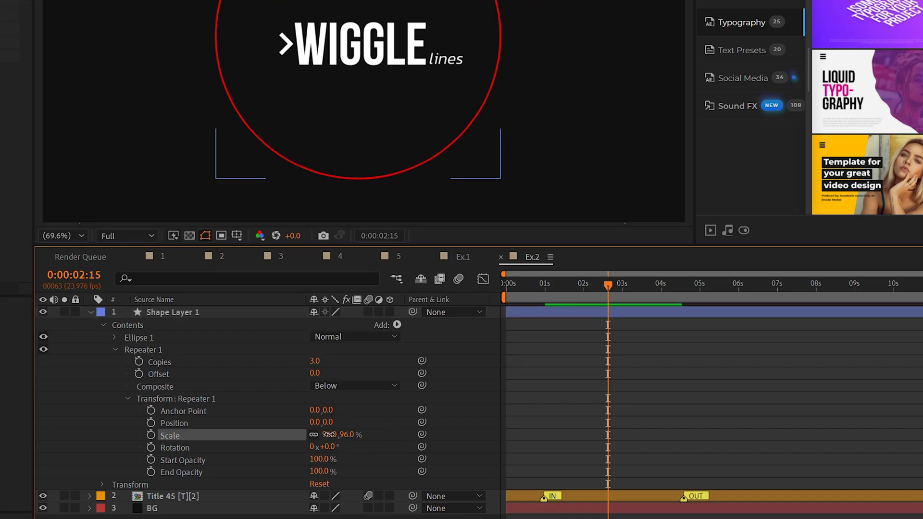
# Set the circle's Repeater to 14 copies with a scale of 95% and an end opacity of 0%.
pyautogui.moveTo(330, 434); pyautogui.dragTo(329, 433)
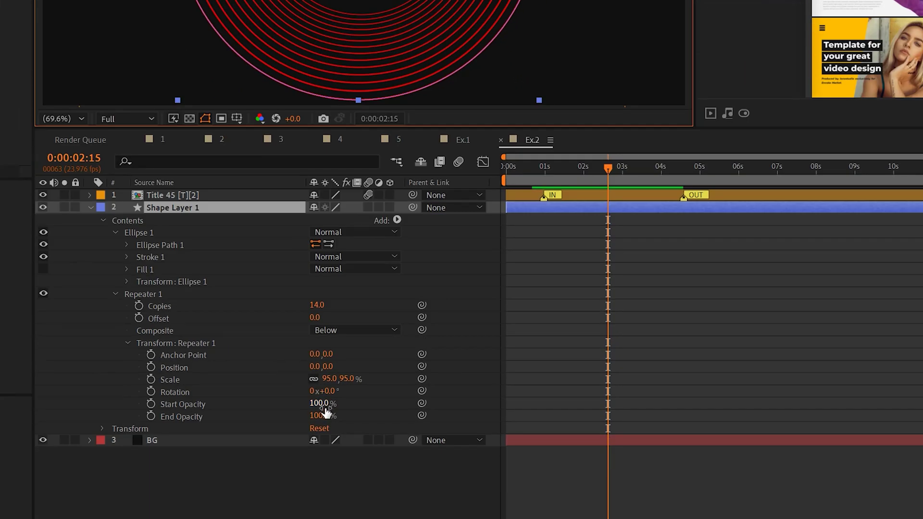
pyautogui.click(322, 416)
pyautogui.write('0')
pyautogui.press('Return')
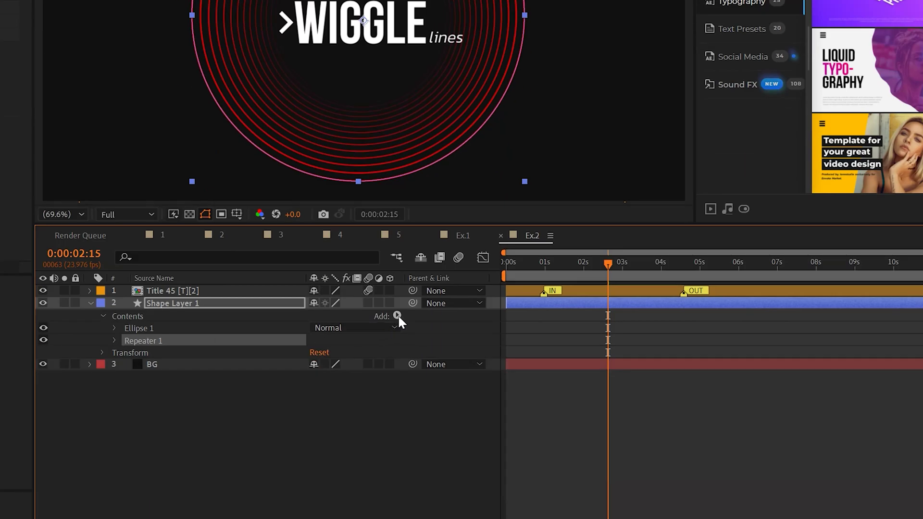
# Add Wiggle Paths above the circle's Repeater with a size of 100 and 1 wiggle per second.
pyautogui.click(397, 316)
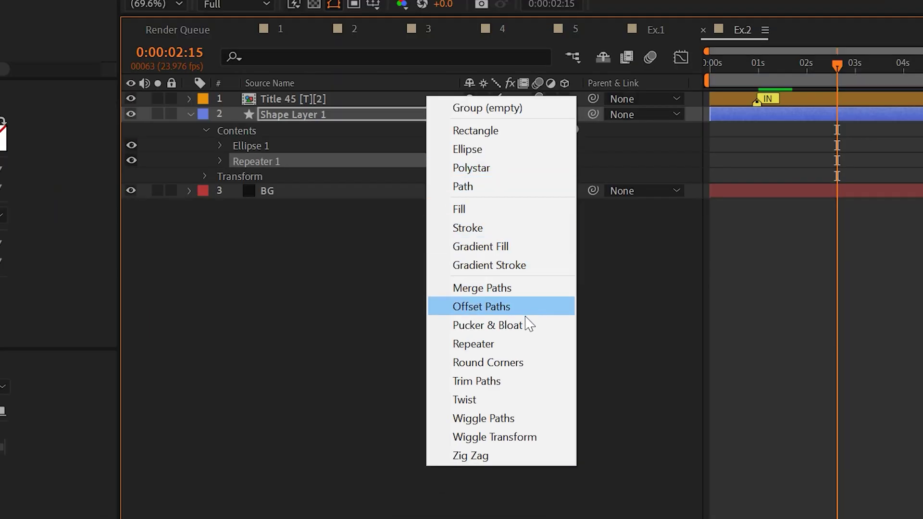
pyautogui.click(497, 418)
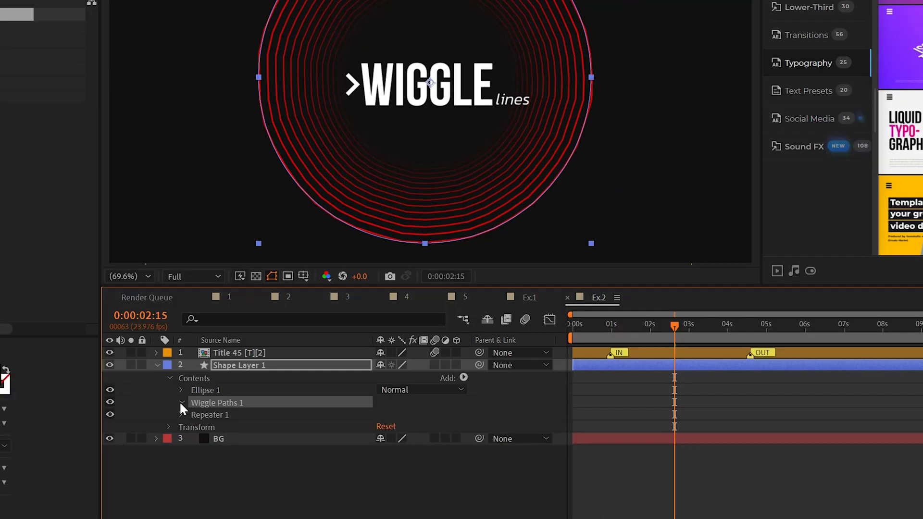
pyautogui.click(182, 402)
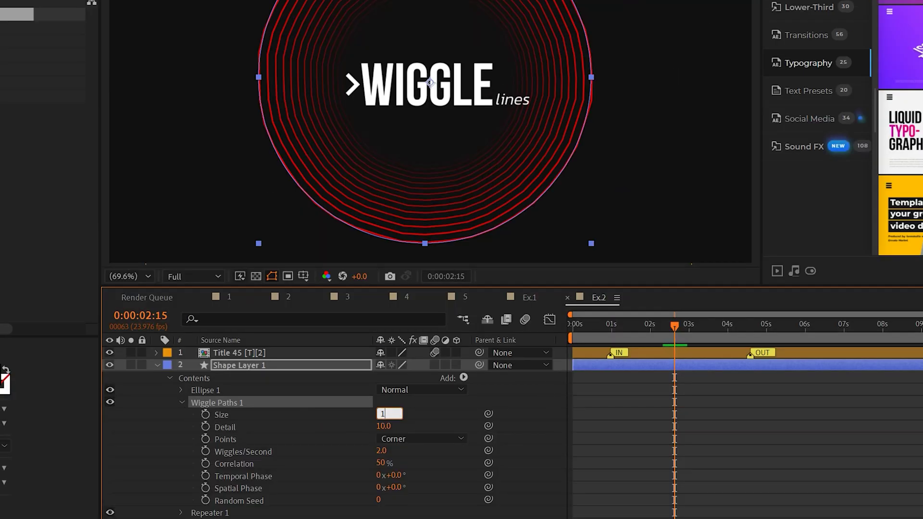
pyautogui.click(475, 393)
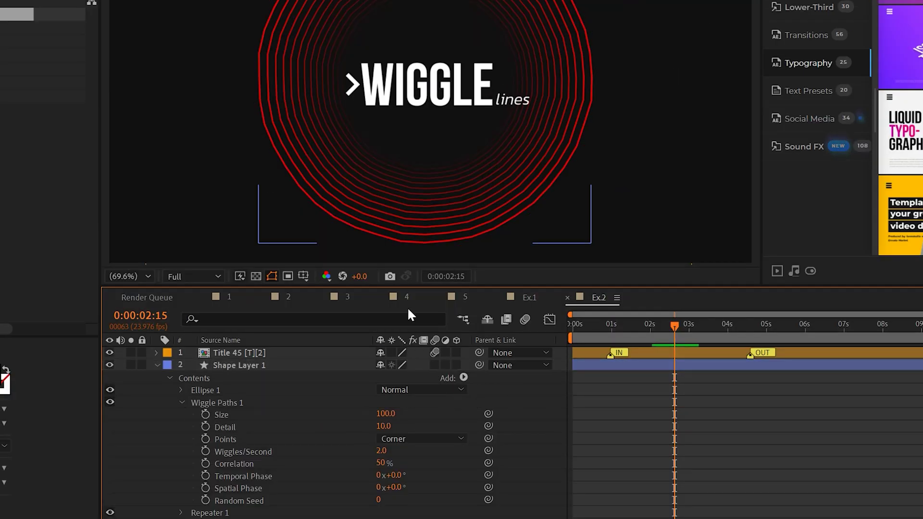
pyautogui.click(381, 451)
pyautogui.write('1')
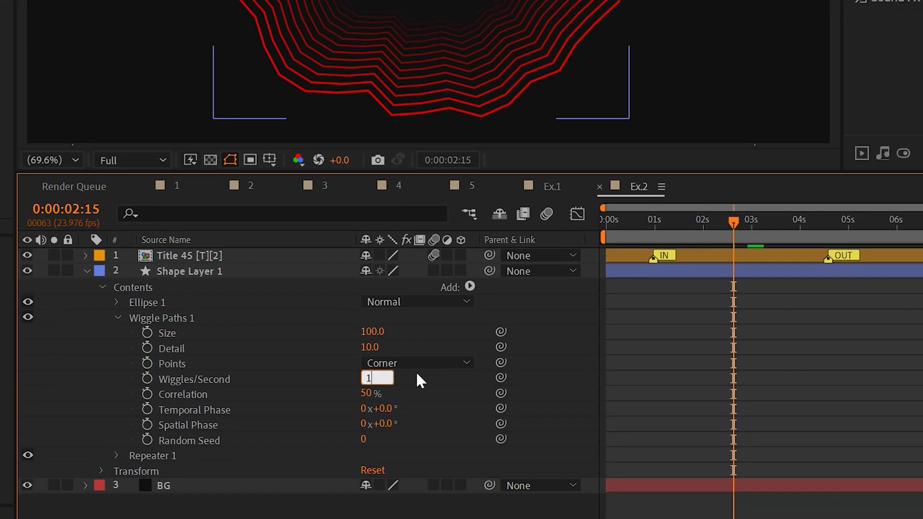
pyautogui.press('Return')
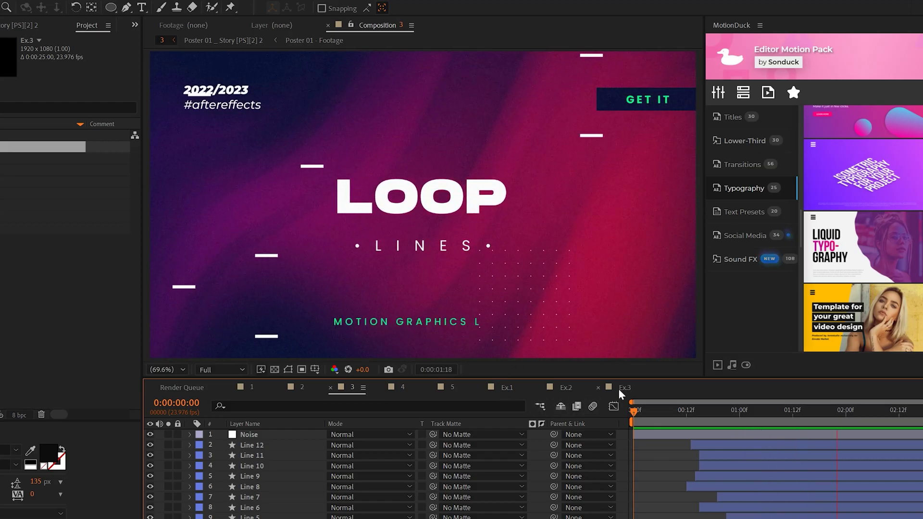
# In Ex.3, draw a short straight horizontal line just above the LOOP title with the Pen tool.
pyautogui.click(620, 388)
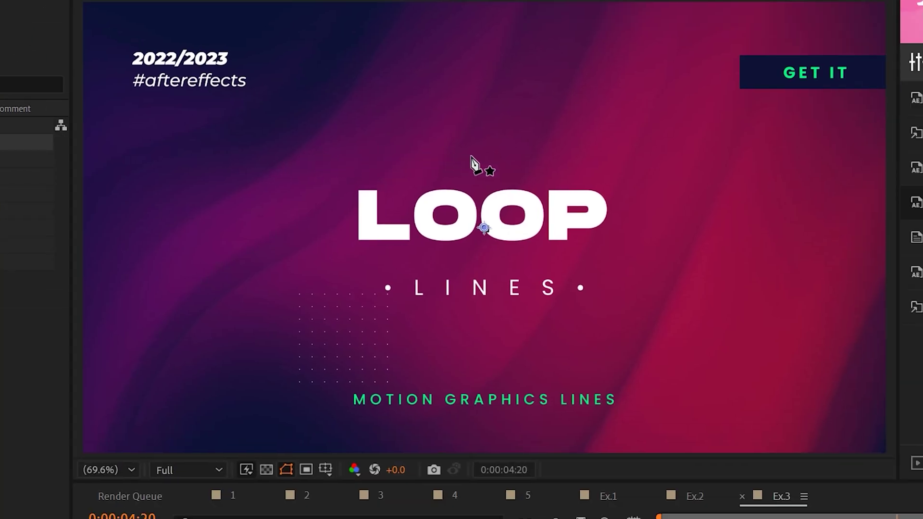
pyautogui.click(389, 152)
pyautogui.keyDown('shift'); pyautogui.click(506, 152); pyautogui.keyUp('shift')
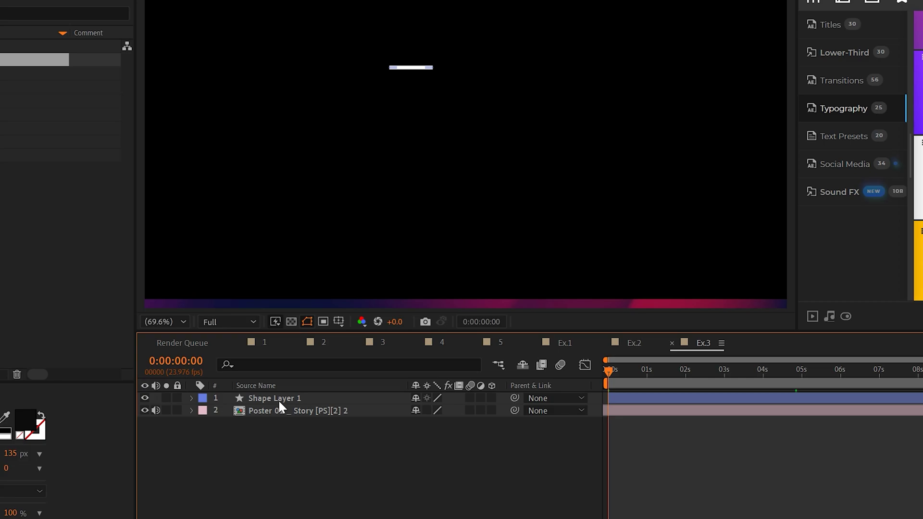
# Keyframe the line's Position at 0:00:00:00 with the line outside the frame's left edge, at about -164, 359.
pyautogui.click(279, 399)
pyautogui.press('p')
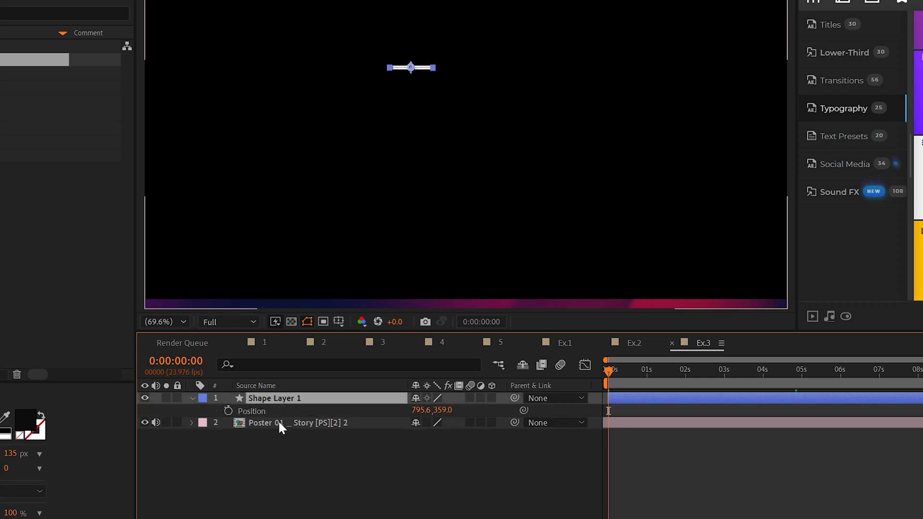
pyautogui.click(228, 410)
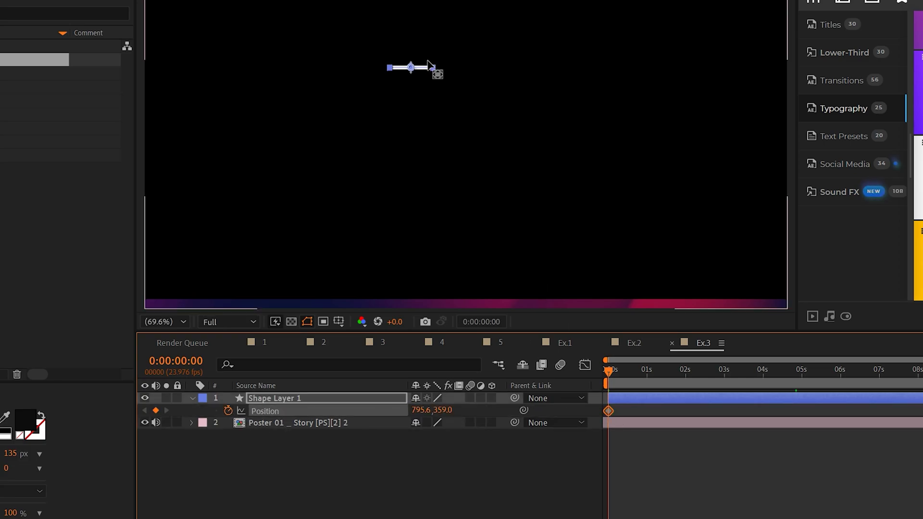
pyautogui.press(',')
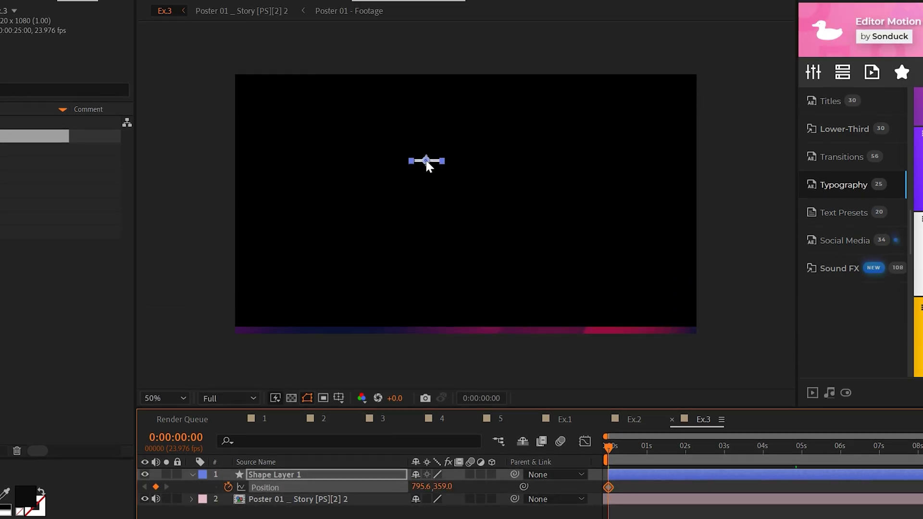
pyautogui.moveTo(425, 83); pyautogui.dragTo(205, 92)
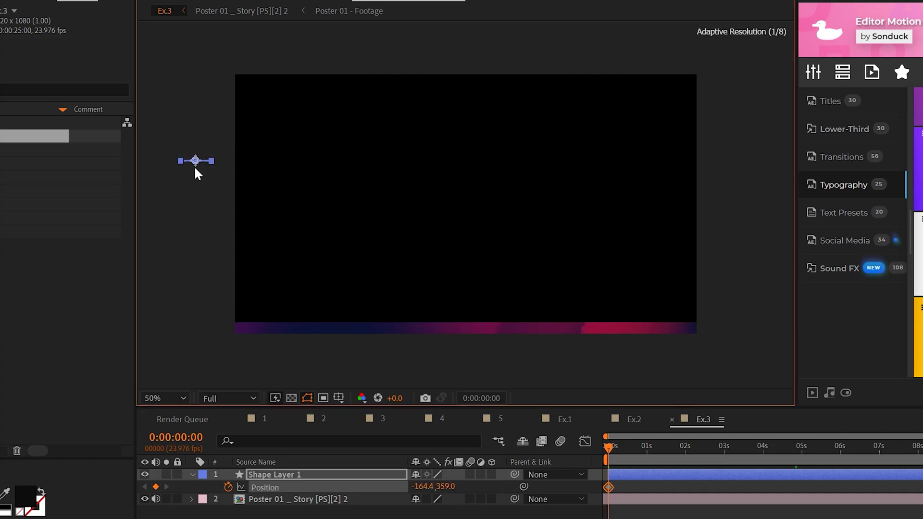
# At 0:00:01:17, keyframe the line outside the frame's right edge at about 2018, 359, and preview the movement.
pyautogui.moveTo(630, 445); pyautogui.dragTo(674, 452)
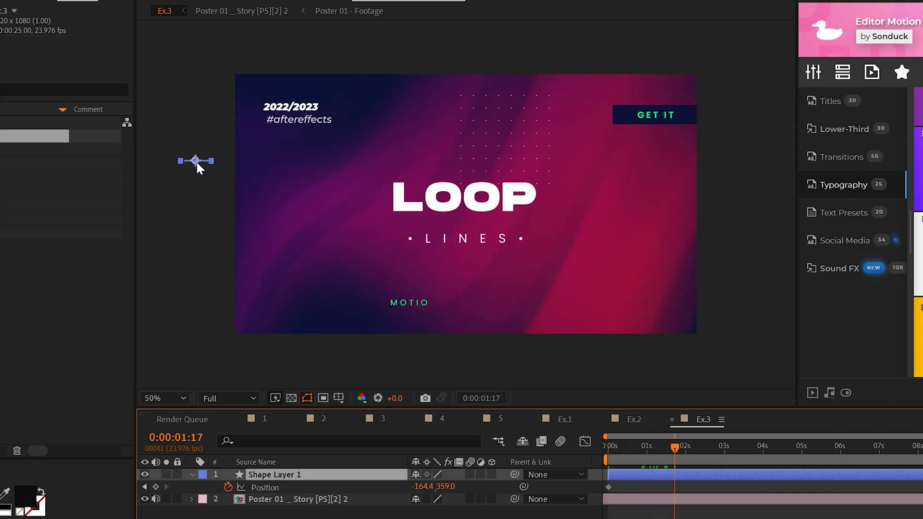
pyautogui.moveTo(196, 160); pyautogui.dragTo(204, 160)
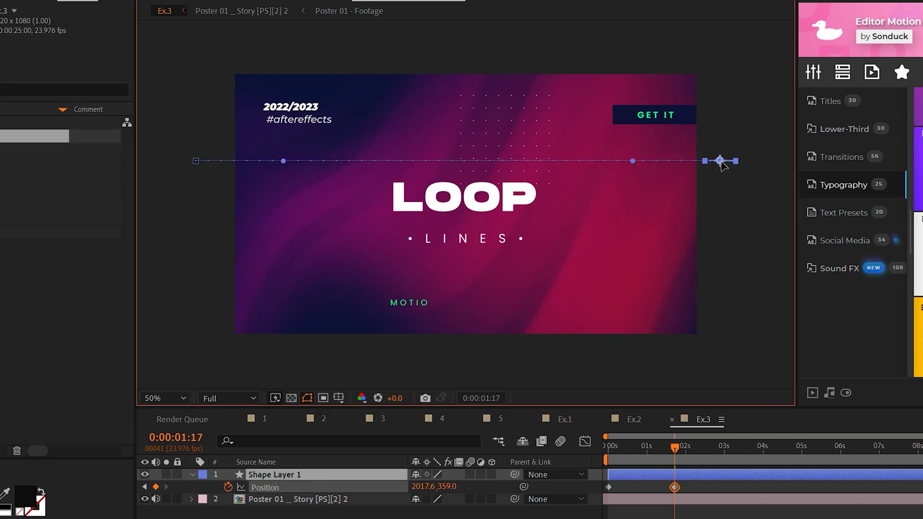
pyautogui.press('F2')
pyautogui.scroll(1, 474, 281)
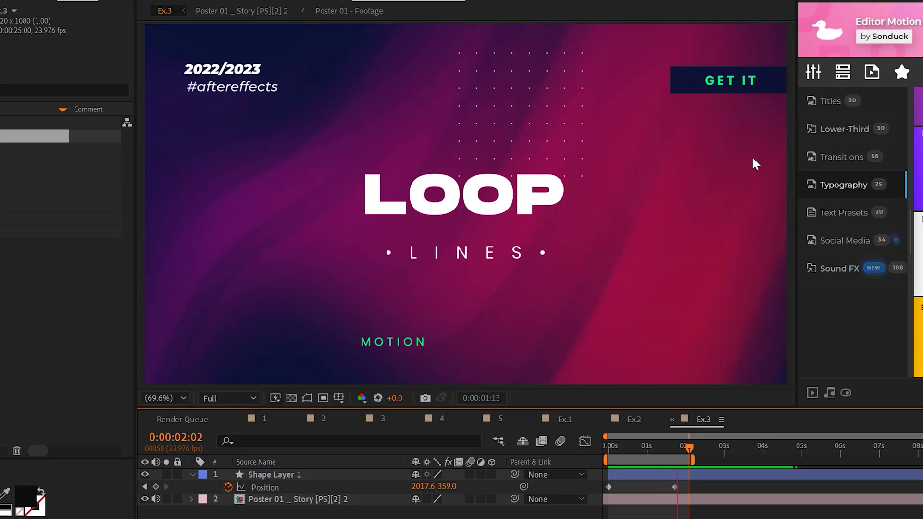
pyautogui.press('space')
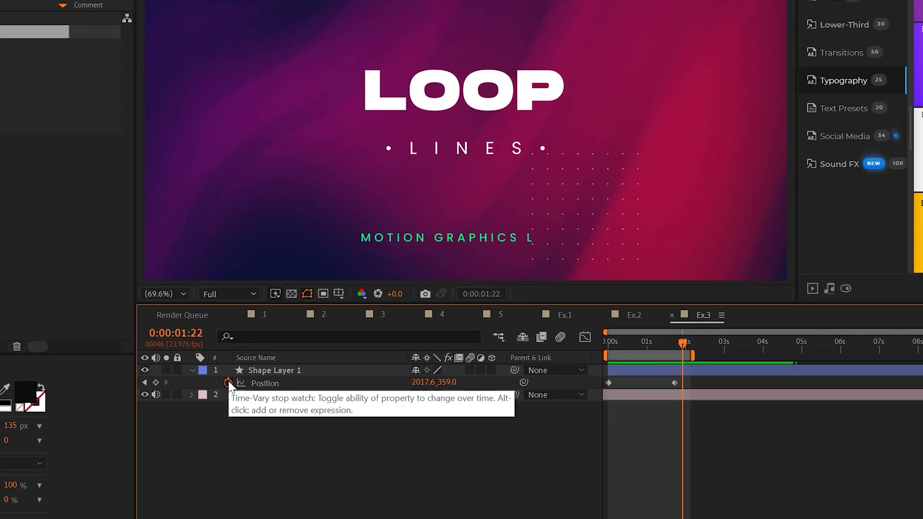
# Add the expression loopOut() to the line's Position and preview the looping movement.
pyautogui.click(229, 488)
pyautogui.keyDown('alt'); pyautogui.click(229, 383); pyautogui.keyUp('alt')
pyautogui.write('loop')
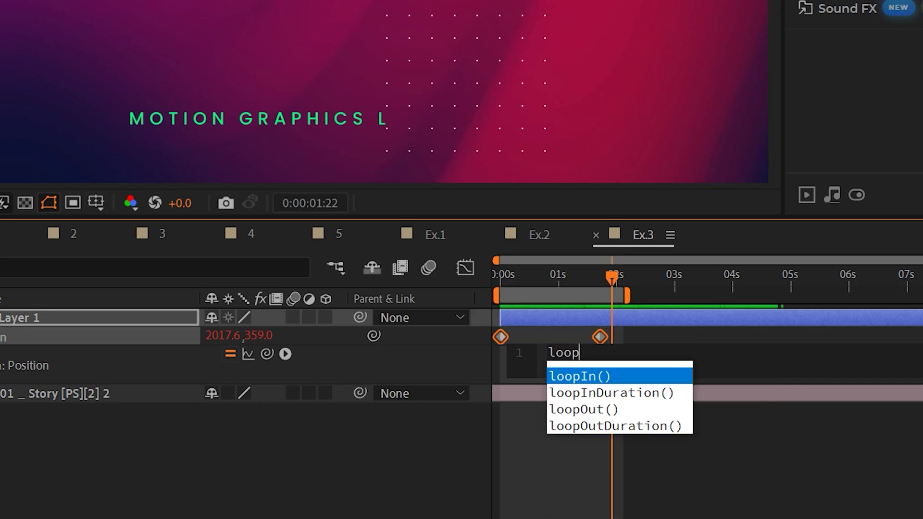
pyautogui.write('Out')
pyautogui.press('Return')
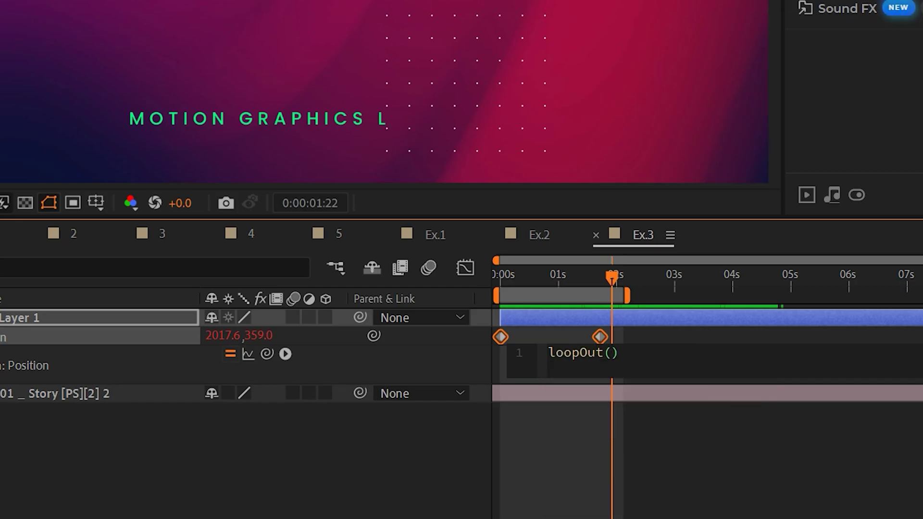
pyautogui.click(221, 489)
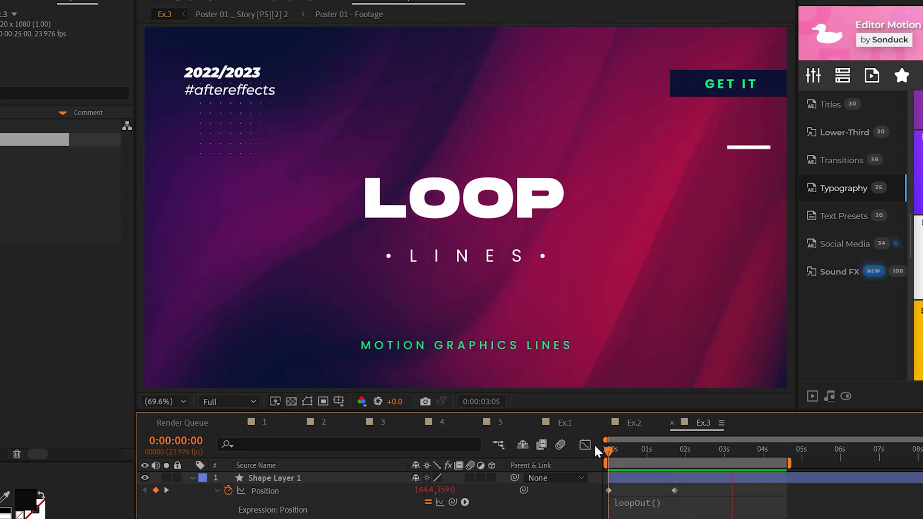
pyautogui.press('space')
# Try the back-and-forth variant by changing the Position expression to loopOut("pingpong").
pyautogui.click(669, 503)
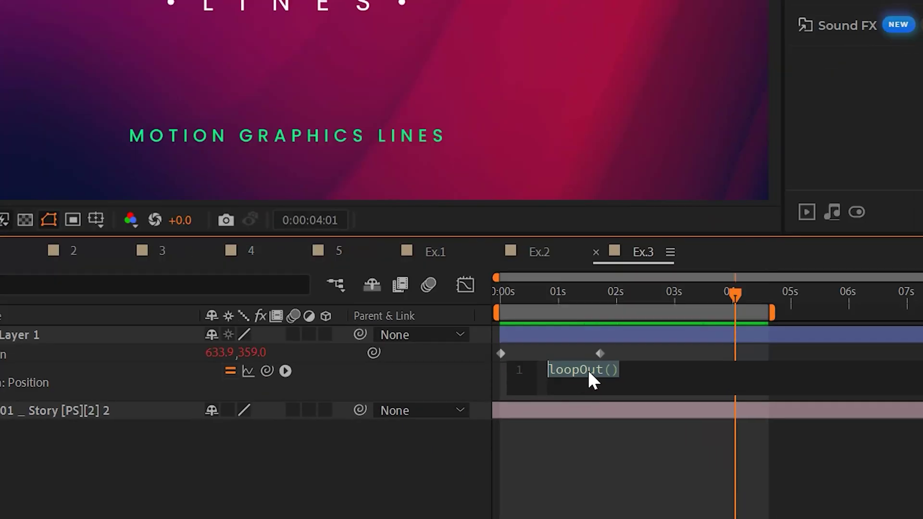
pyautogui.write('"pi')
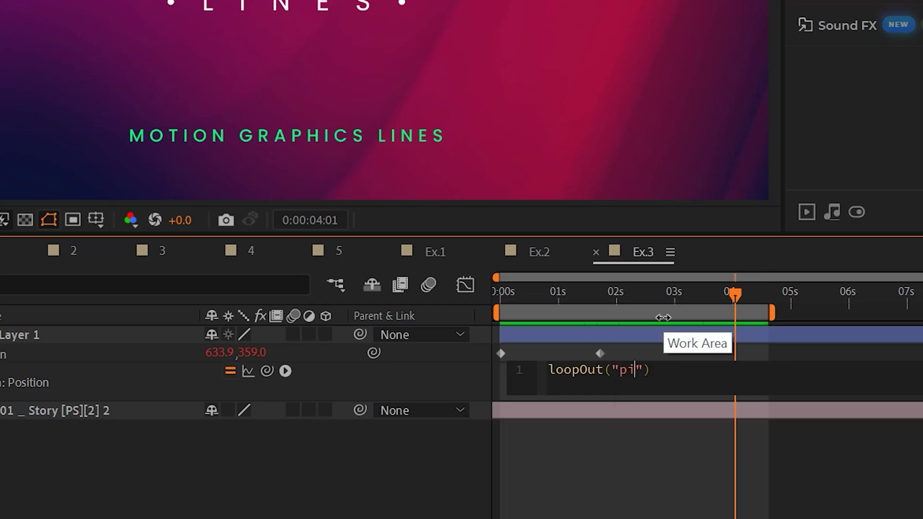
pyautogui.write('n')
pyautogui.click(650, 391)
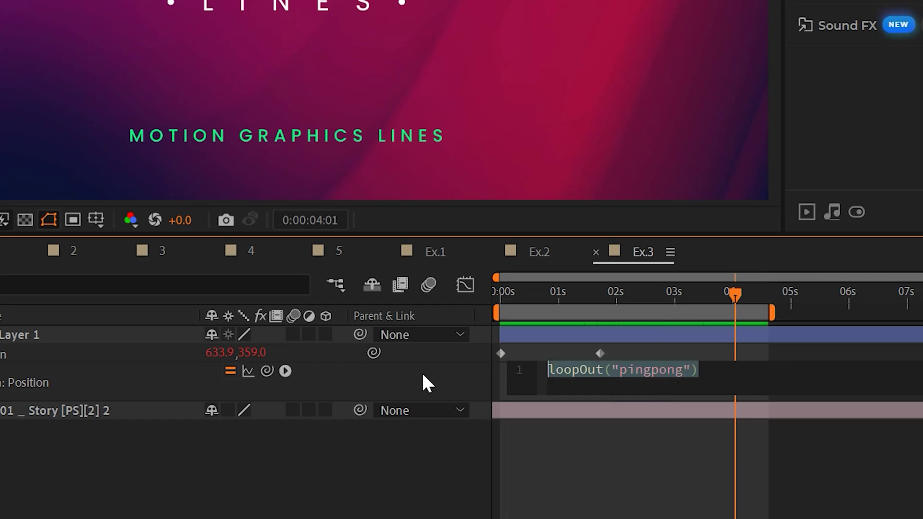
pyautogui.click(529, 342)
pyautogui.click(498, 292)
pyautogui.press('space')
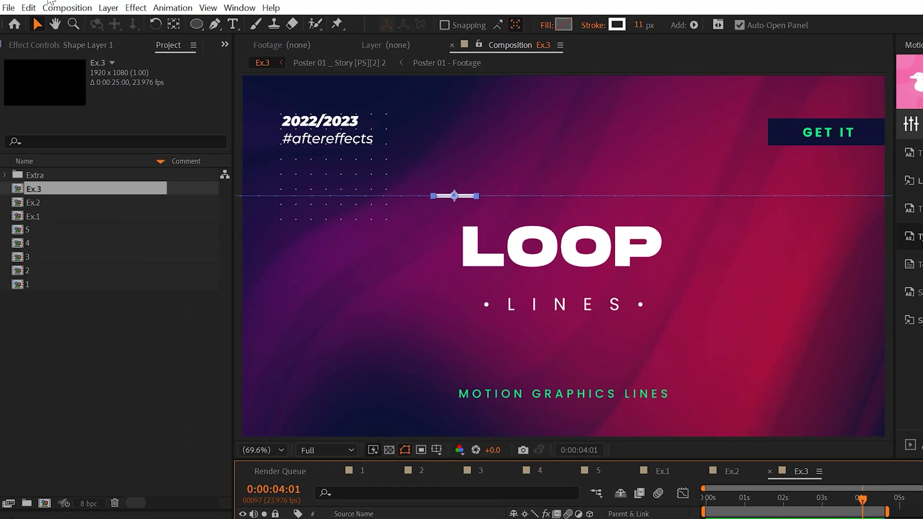
# Duplicate the looping line layer twice, placing the first copy lower at a Y position of 456.
pyautogui.click(29, 7)
pyautogui.click(54, 177)
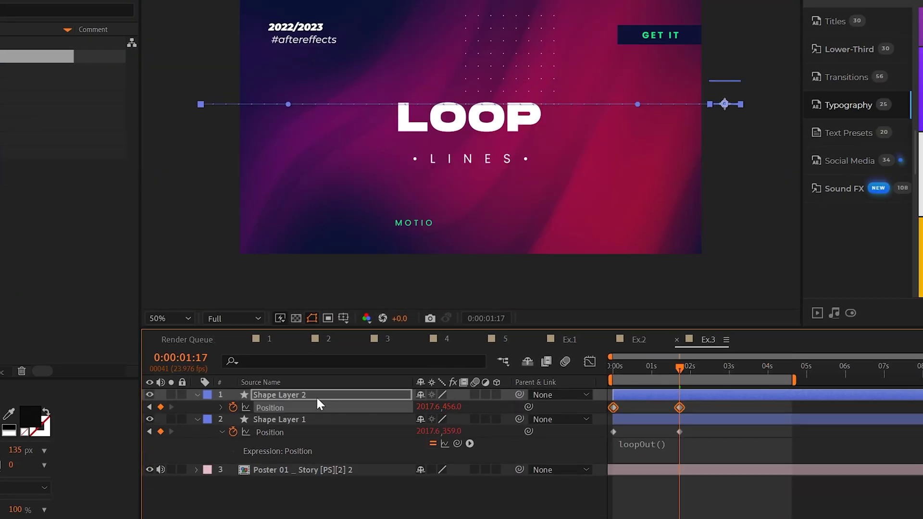
pyautogui.click(305, 397)
pyautogui.hotkey('ctrl', 'd')
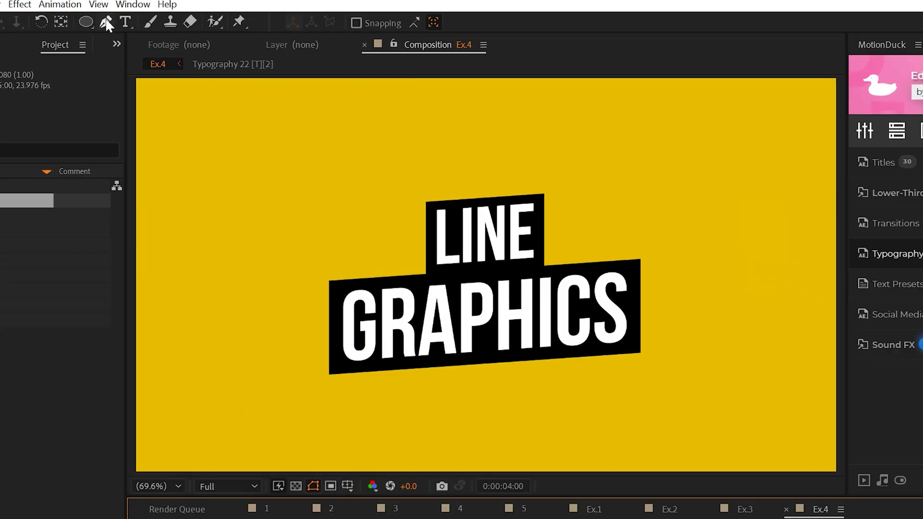
# In Ex.4, draw an open S-shaped curve with a 20 px black stroke beside the left of the LINE GRAPHICS title.
pyautogui.click(126, 8)
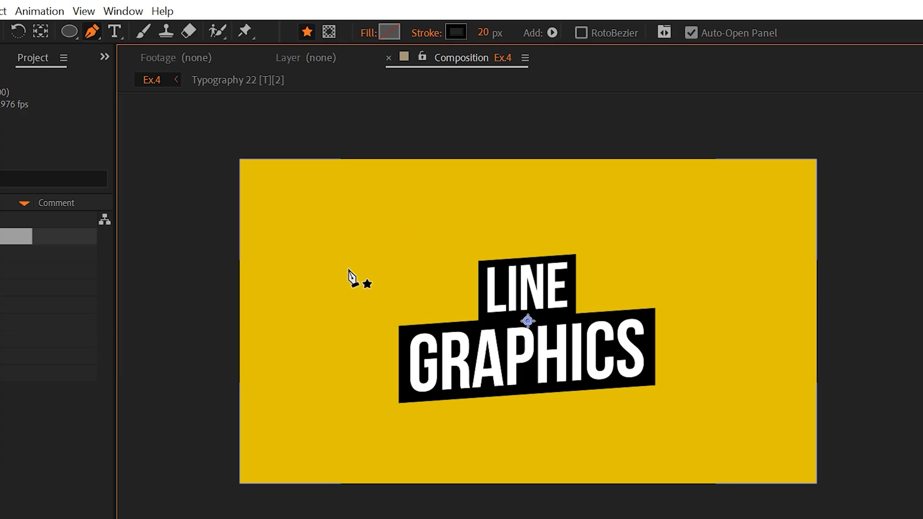
pyautogui.click(406, 222)
pyautogui.moveTo(332, 296); pyautogui.dragTo(361, 350)
pyautogui.click(359, 342)
pyautogui.moveTo(332, 390); pyautogui.dragTo(301, 426)
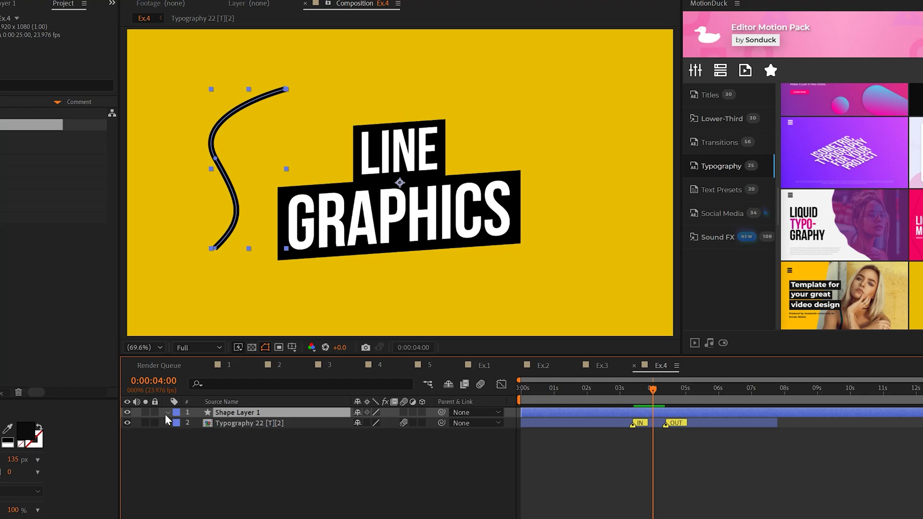
# Add Trim Paths to the S-curve's shape layer and expand its properties.
pyautogui.click(126, 518)
pyautogui.click(509, 518)
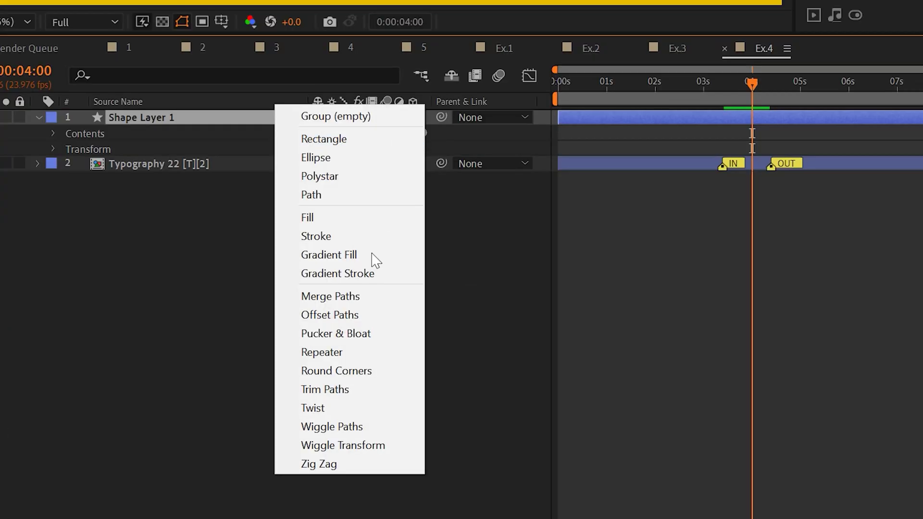
pyautogui.click(325, 389)
pyautogui.click(140, 387)
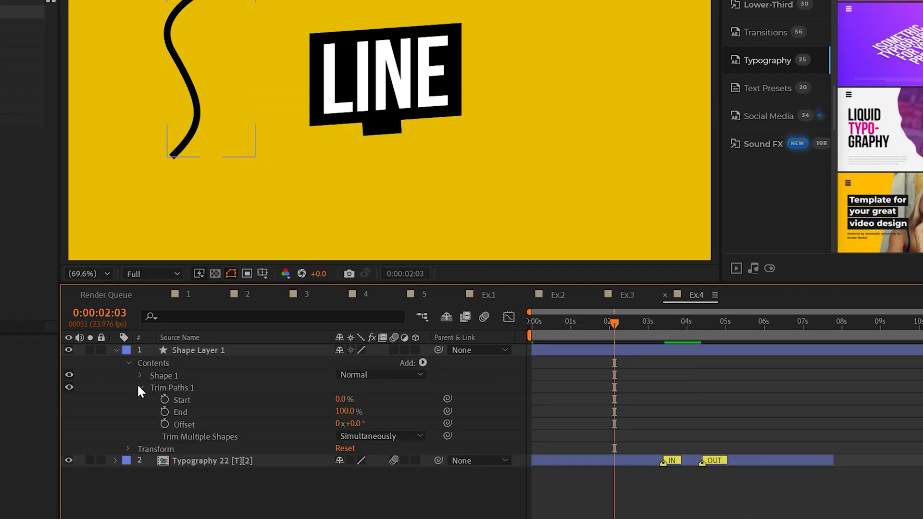
# At 0:00:02:03, set Trim Paths keyframes for Start and End, both at 0%.
pyautogui.click(164, 400)
pyautogui.click(165, 412)
pyautogui.click(311, 501)
pyautogui.moveTo(342, 413); pyautogui.dragTo(252, 412)
pyautogui.press('F2')
# At 0:00:03:01, keyframe both the Start and End of the Trim Paths at 100%.
pyautogui.click(648, 321)
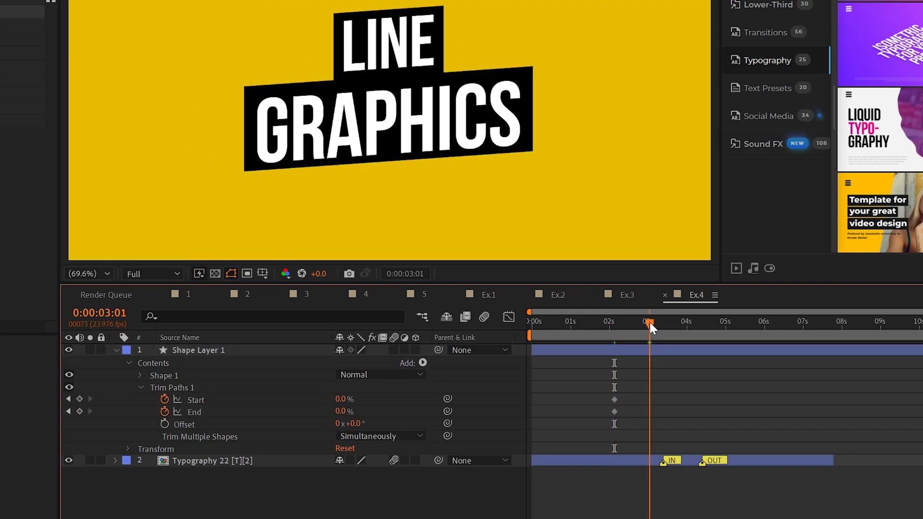
pyautogui.moveTo(339, 401); pyautogui.dragTo(401, 414)
pyautogui.click(587, 387)
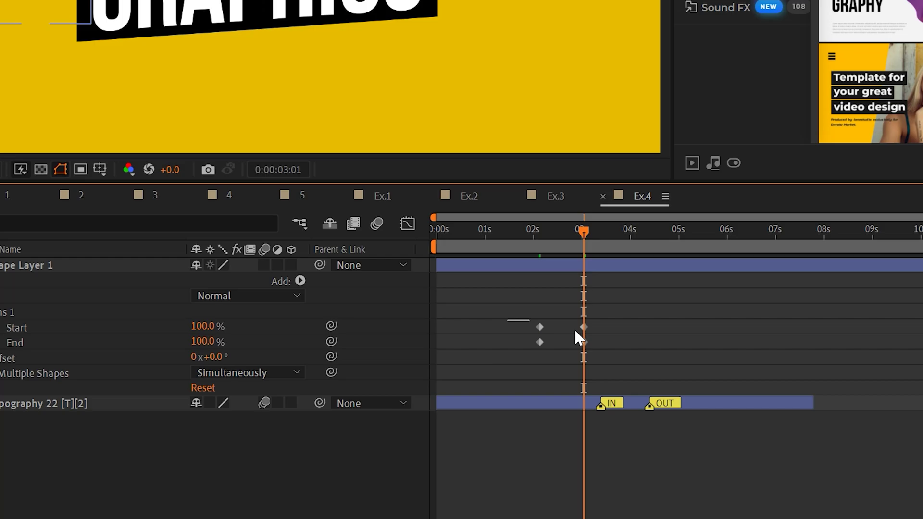
# Offset the Start keyframes about 10 frames behind the End keyframes and begin the work area at the first keyframe.
pyautogui.moveTo(576, 331); pyautogui.dragTo(602, 333)
pyautogui.scroll(2, 587, 329)
pyautogui.moveTo(496, 328); pyautogui.dragTo(538, 332)
pyautogui.click(490, 301)
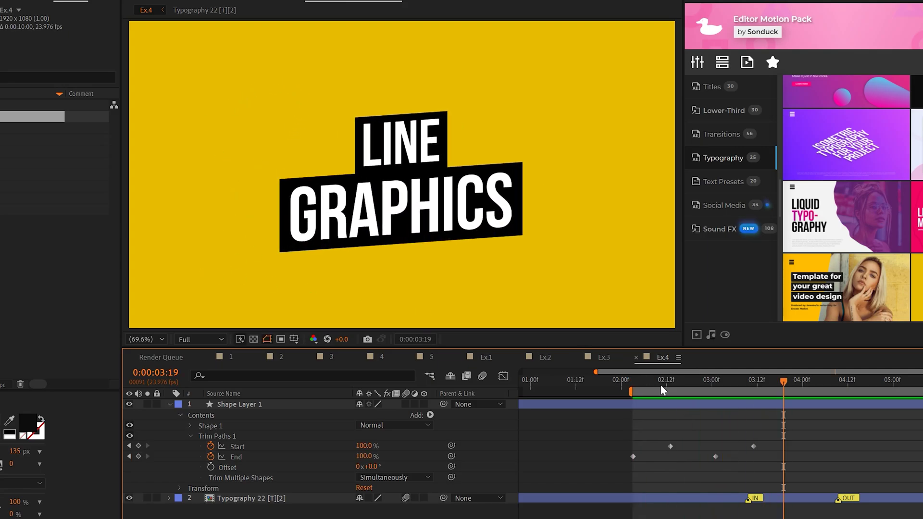
pyautogui.click(643, 379)
# Apply Easy Ease to all Trim Paths keyframes, pull their speed graph handles into sharp mid-motion peaks, and preview the curve.
pyautogui.moveTo(809, 433); pyautogui.dragTo(654, 477)
pyautogui.press('F9')
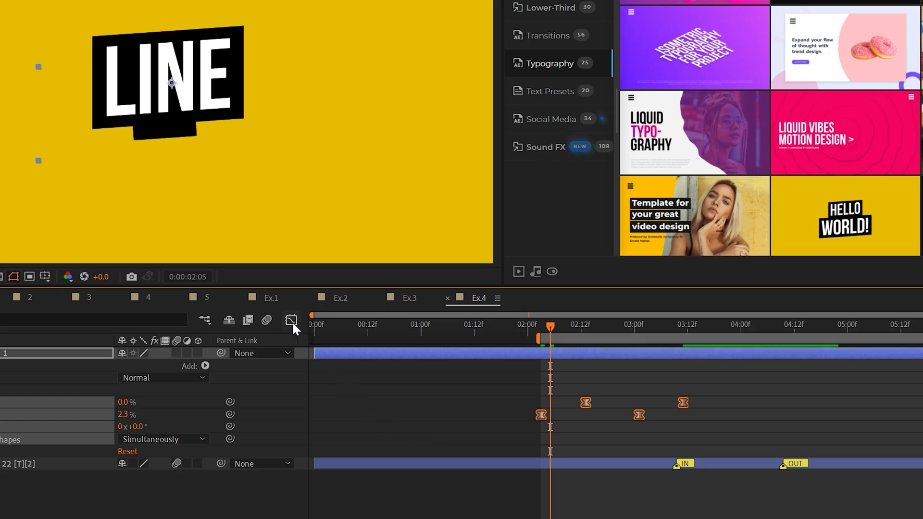
pyautogui.click(291, 320)
pyautogui.moveTo(806, 518); pyautogui.dragTo(466, 518)
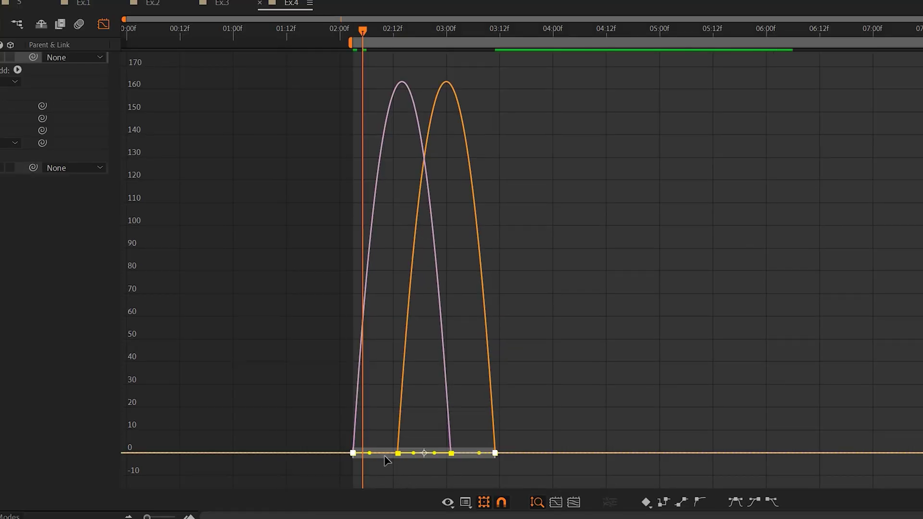
pyautogui.moveTo(401, 454); pyautogui.dragTo(409, 455)
pyautogui.moveTo(479, 454); pyautogui.dragTo(416, 455)
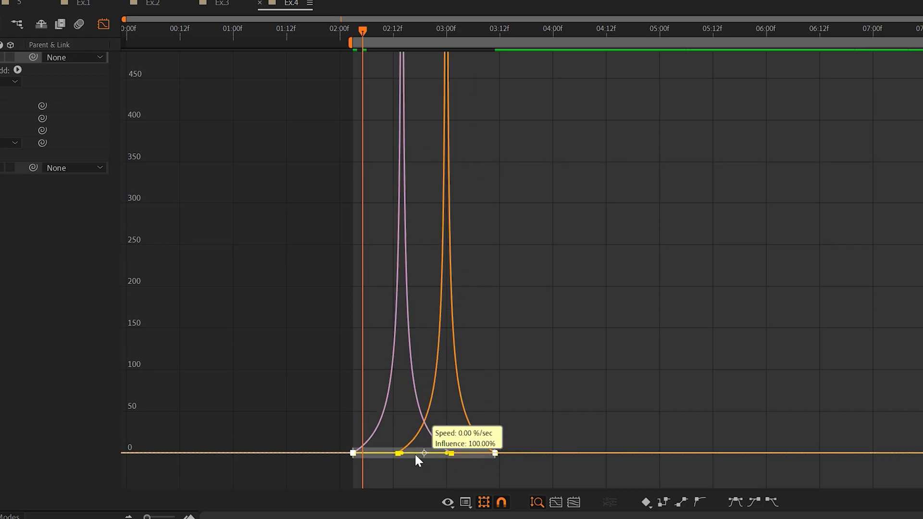
pyautogui.click(103, 25)
pyautogui.press('space')
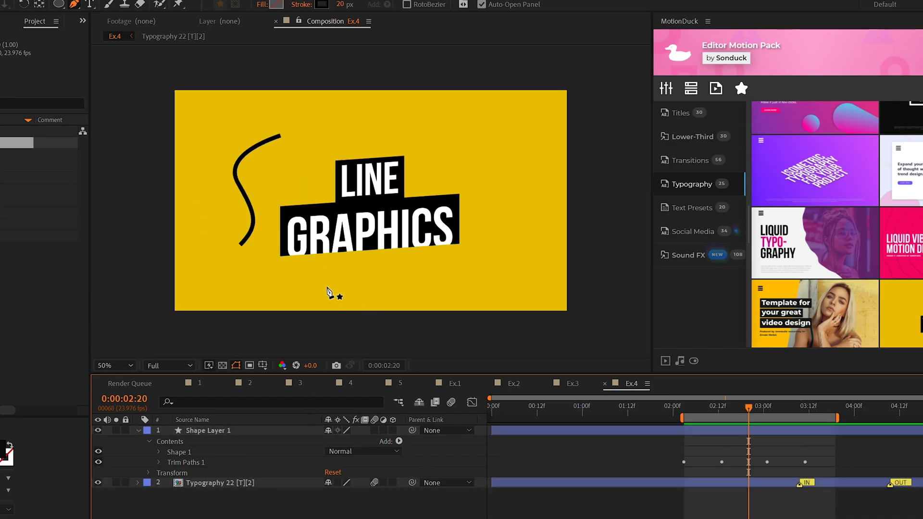
# Draw a second black 20 px curve on a new shape layer, sweeping from below the title up around its right side.
pyautogui.click(327, 287)
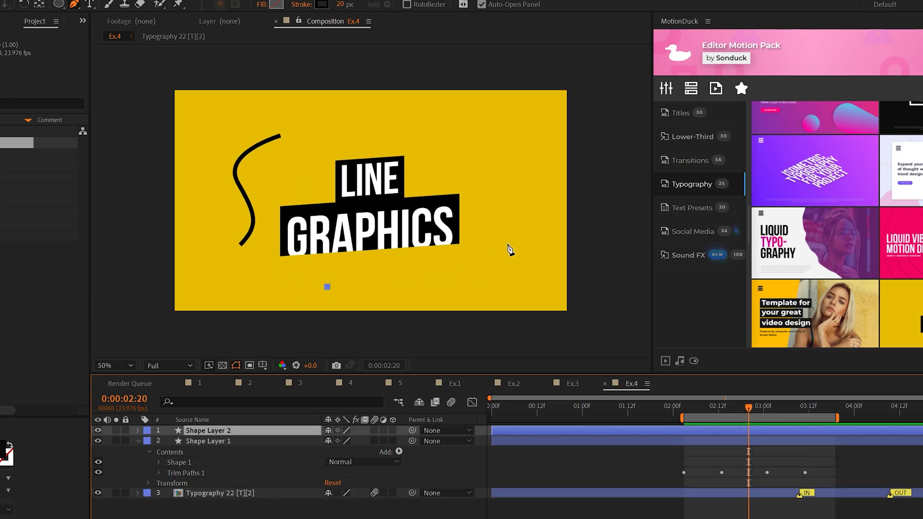
pyautogui.moveTo(508, 246); pyautogui.dragTo(510, 210)
pyautogui.moveTo(469, 129); pyautogui.dragTo(415, 106)
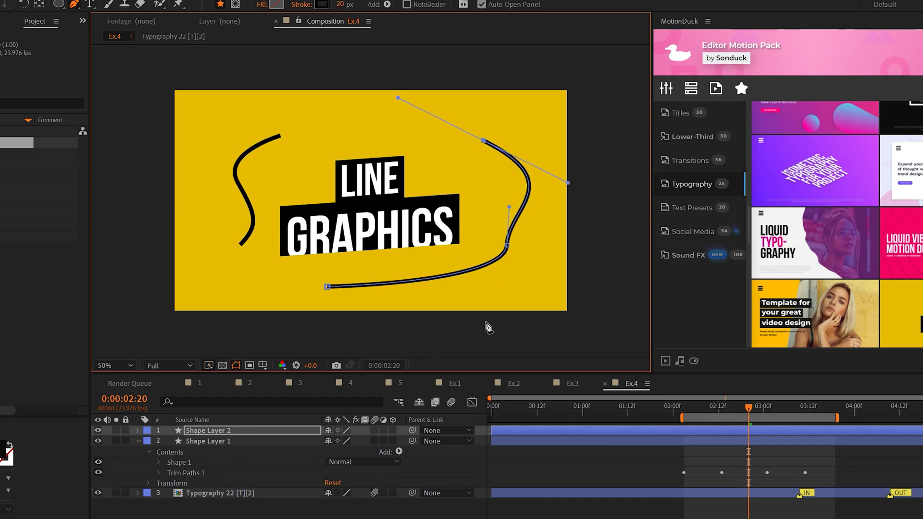
# Copy the animated Trim Paths from Shape Layer 1 onto the new curve in Shape Layer 2.
pyautogui.click(230, 455)
pyautogui.click(194, 472)
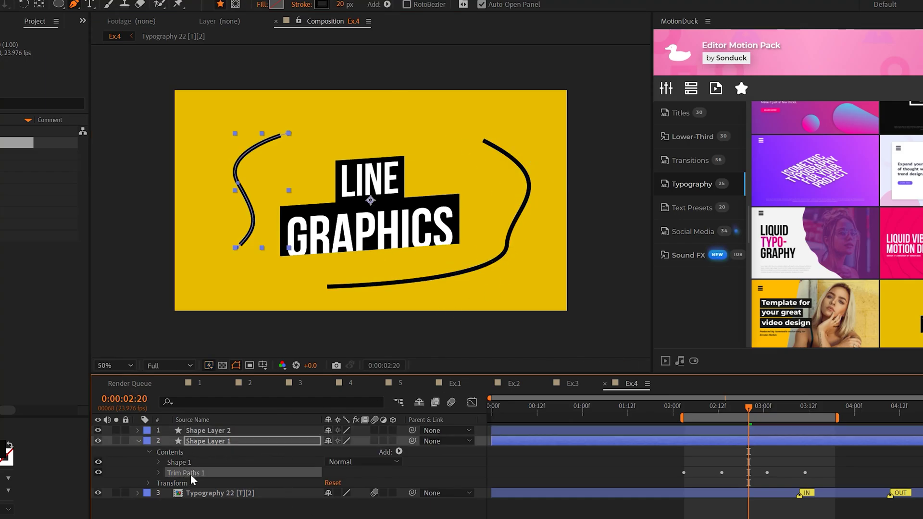
pyautogui.click(252, 430)
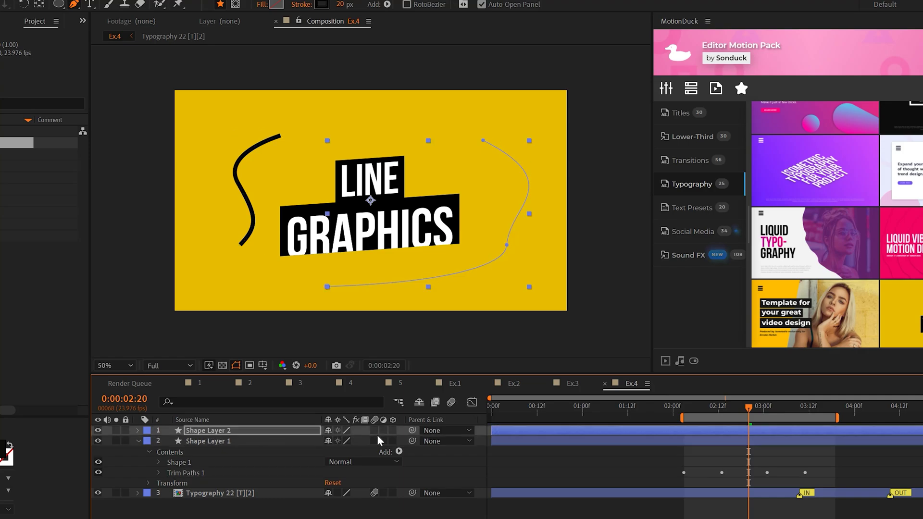
pyautogui.click(409, 455)
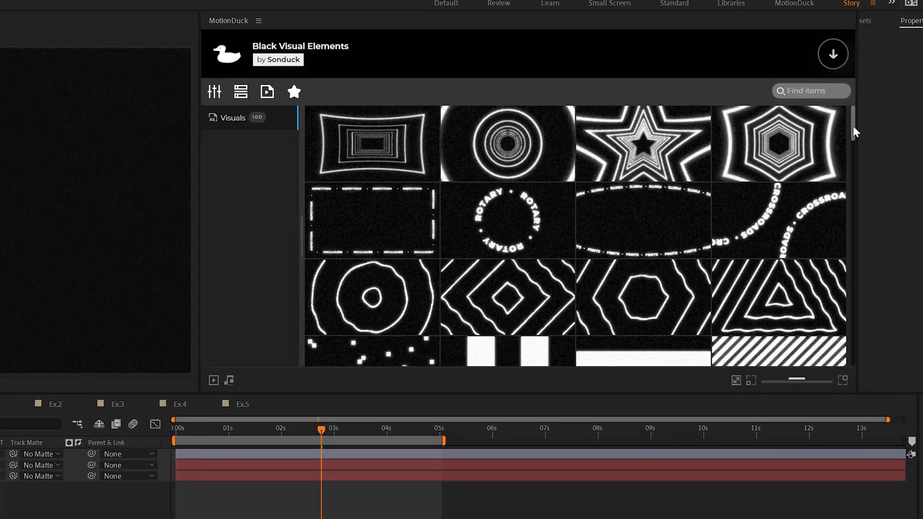
# Browse the Black Visual Elements pack and apply the visual with repeated text running around a rectangular border.
pyautogui.moveTo(853, 127); pyautogui.dragTo(876, 270)
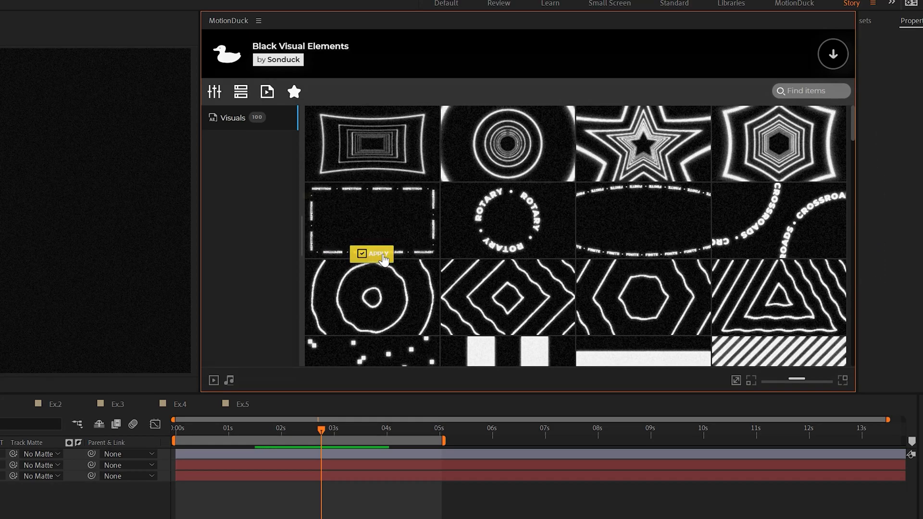
pyautogui.click(382, 253)
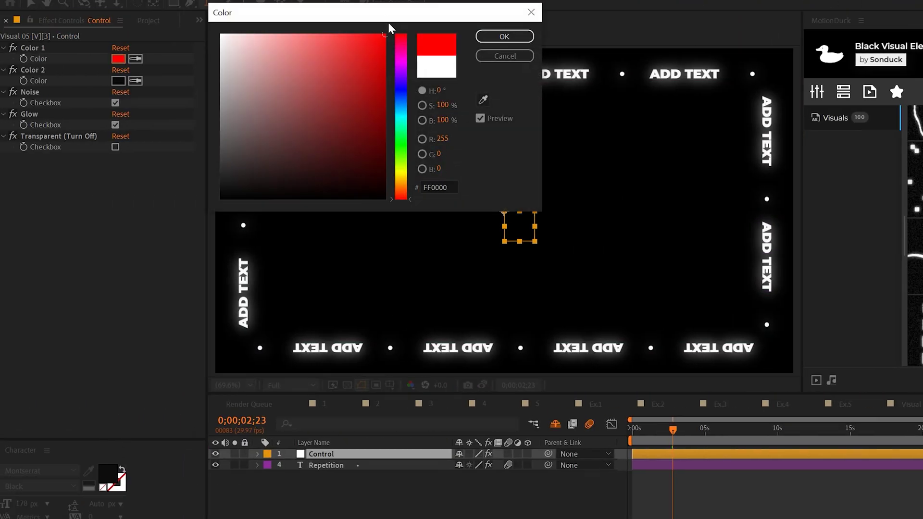
# Confirm the Color 1 setting of the text-border visual.
pyautogui.press('Return')
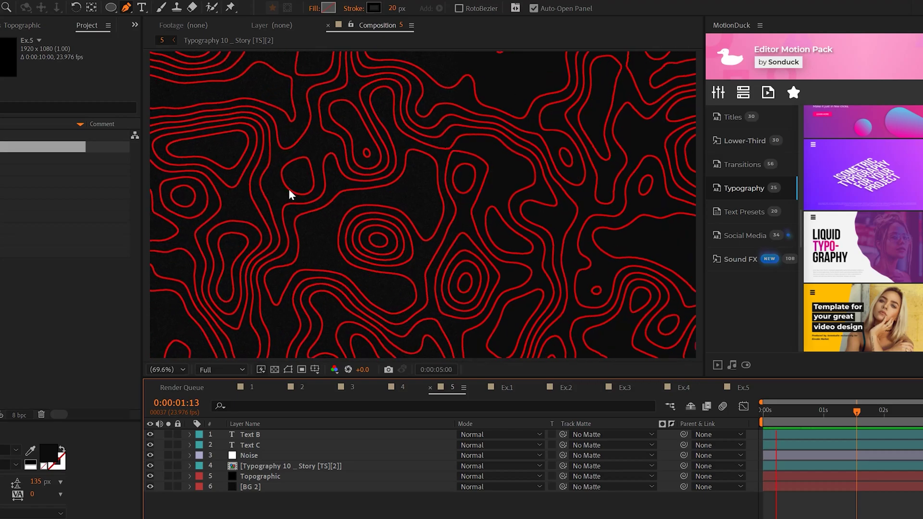
# Create a 1920 x 1080 black solid named Lines in the Ex.5 composition.
pyautogui.click(736, 389)
pyautogui.click(45, 4)
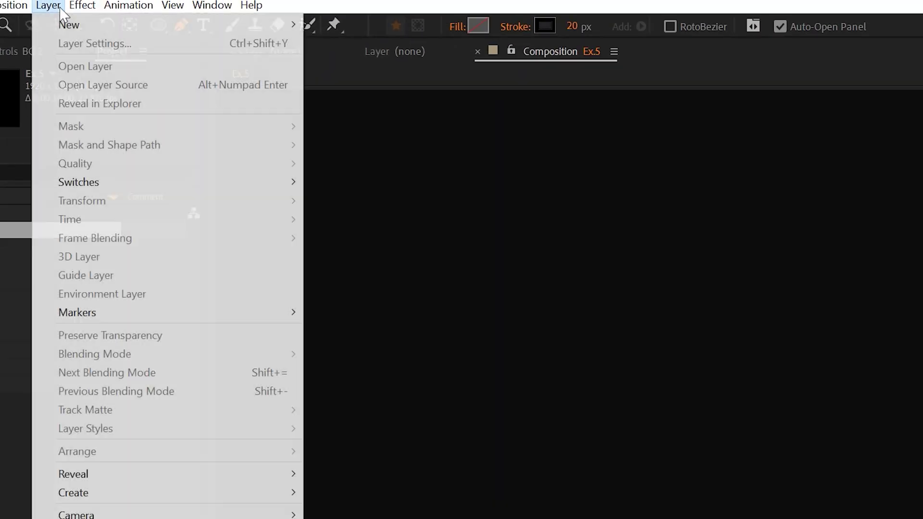
pyautogui.moveTo(65, 21)
pyautogui.click(390, 42)
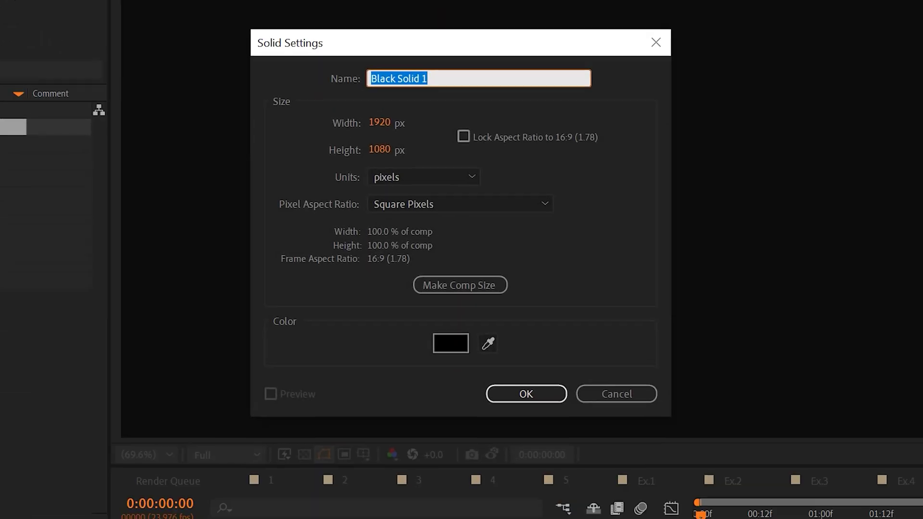
pyautogui.write('Lines')
pyautogui.press('Return')
# Apply Fractal Noise to the Lines solid with contrast 500 and scale 482.4, and drive its Evolution with the expression time*20.
pyautogui.click(82, 5)
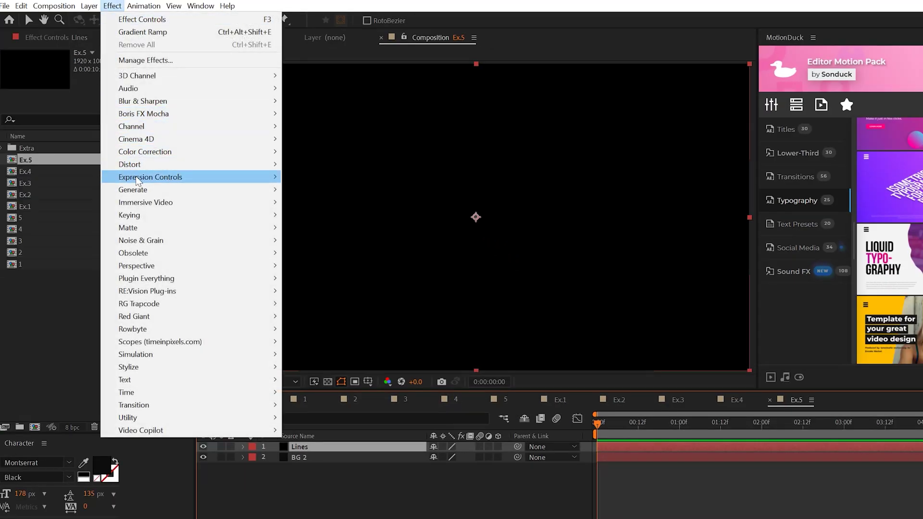
pyautogui.moveTo(269, 240)
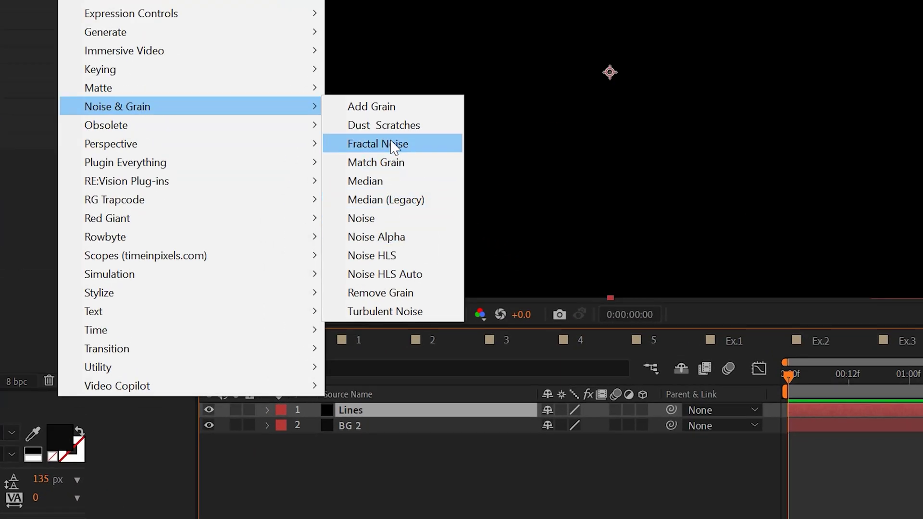
pyautogui.click(414, 145)
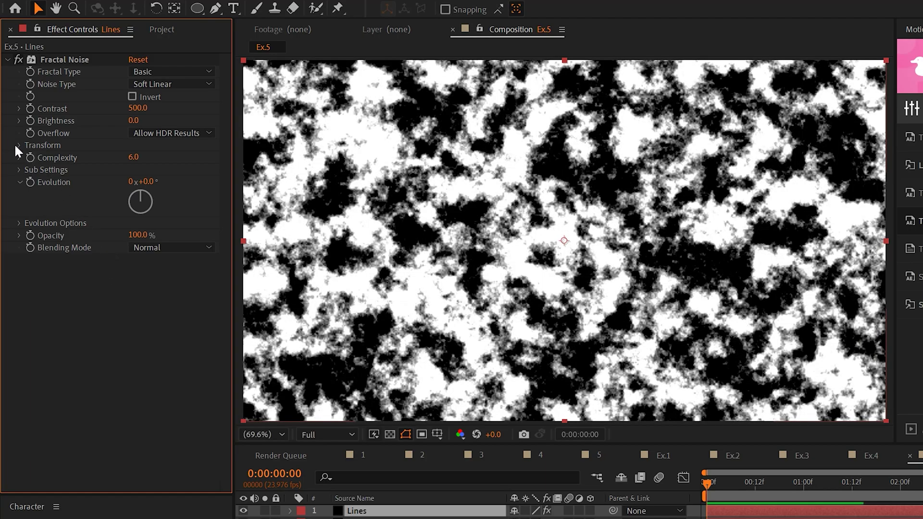
pyautogui.click(19, 145)
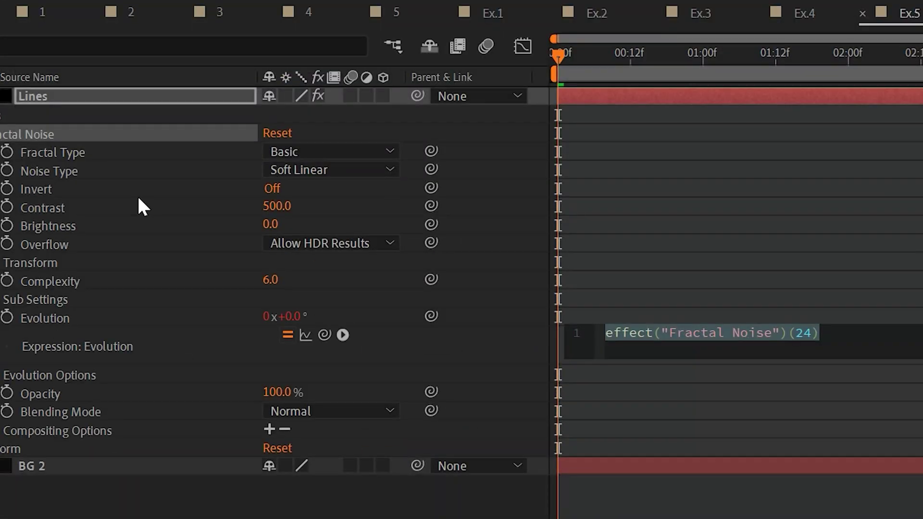
pyautogui.write('time*')
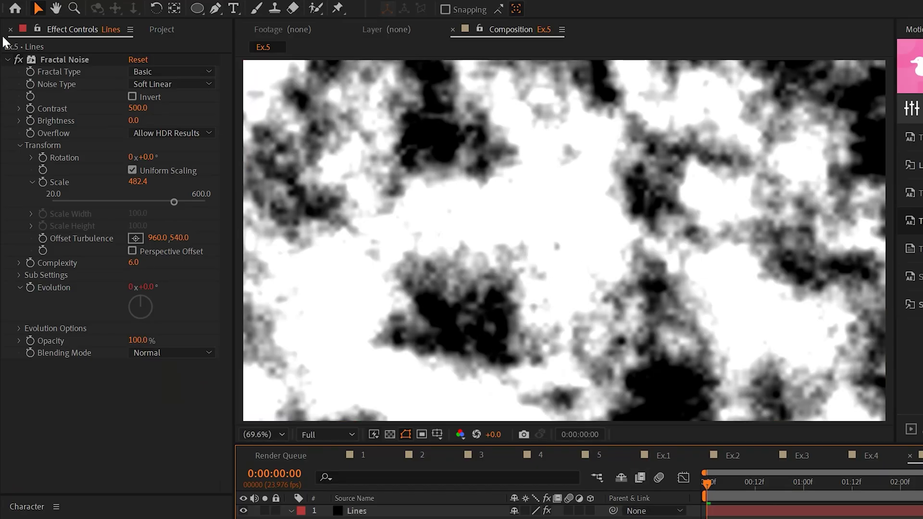
# Soften the noise on Lines with a Fast Box Blur of radius 50 and 2 iterations.
pyautogui.click(8, 59)
pyautogui.rightClick(124, 60)
pyautogui.moveTo(175, 105)
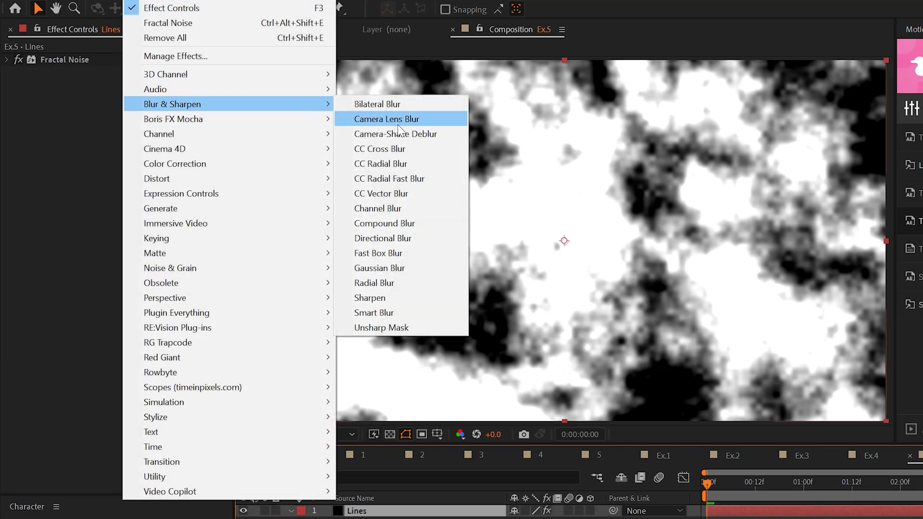
pyautogui.click(387, 252)
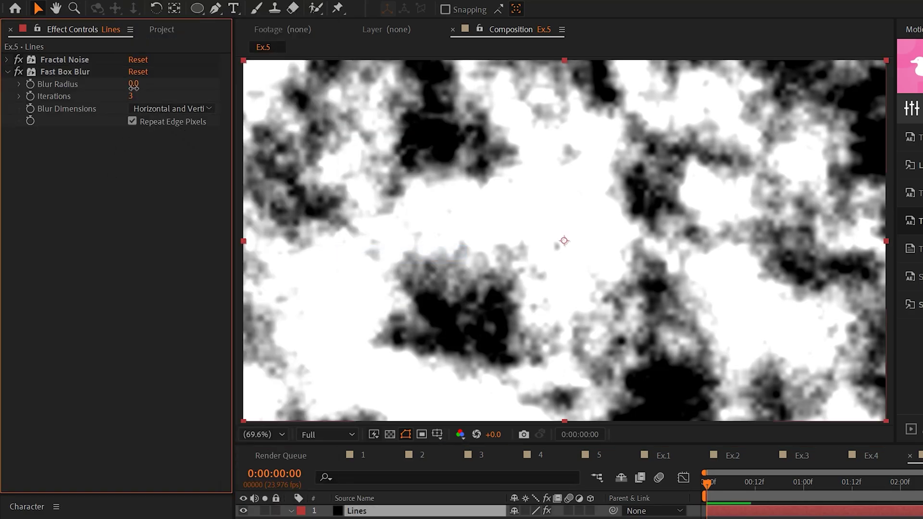
pyautogui.write('50')
pyautogui.press('Tab')
pyautogui.write('2')
pyautogui.press('Return')
# Apply Posterize and Find Edges to the Lines solid to turn the blurred noise into contour outlines.
pyautogui.click(123, 1)
pyautogui.moveTo(168, 416)
pyautogui.click(371, 407)
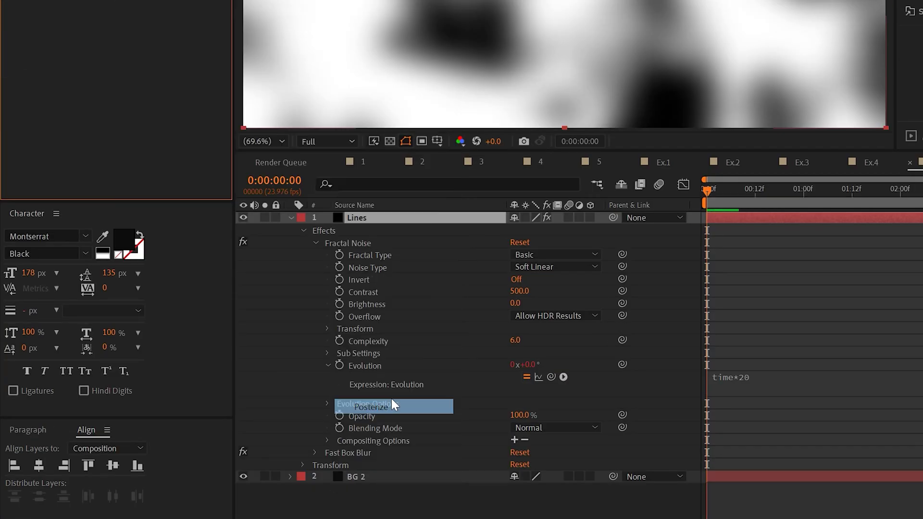
pyautogui.click(138, 9)
pyautogui.moveTo(202, 417)
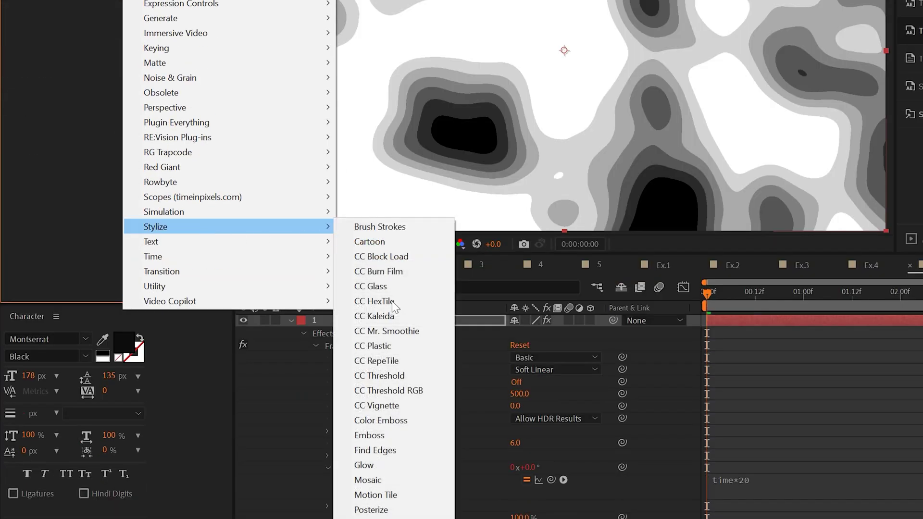
pyautogui.click(384, 450)
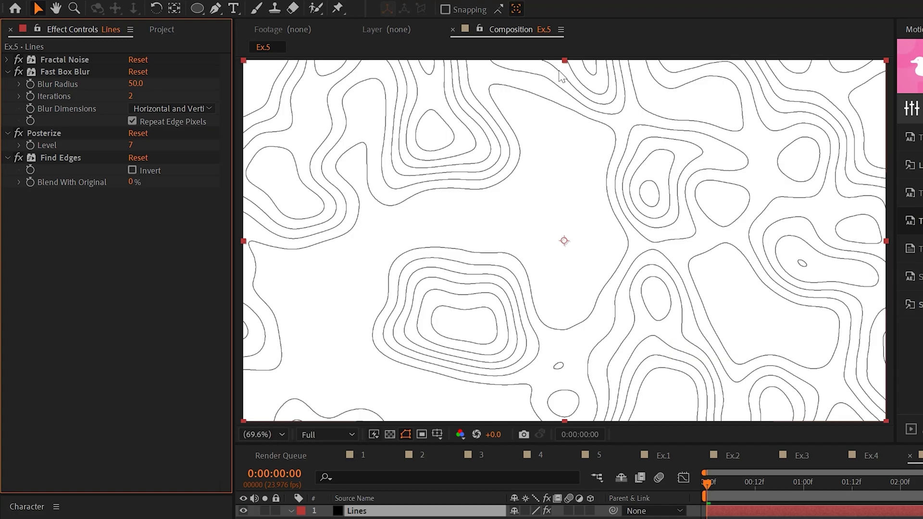
# Key out the white areas of Lines with an Extract effect at white point 250, and check the transparency behind the lines.
pyautogui.click(131, 2)
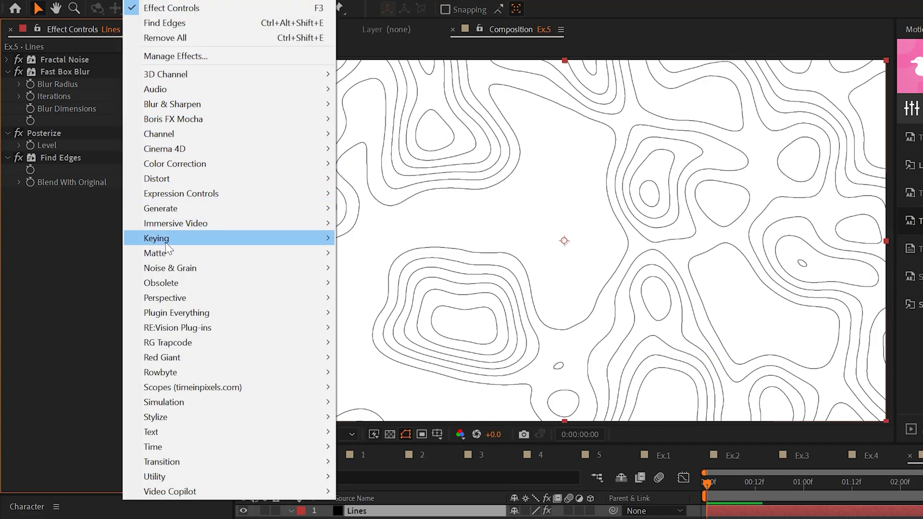
pyautogui.moveTo(165, 243)
pyautogui.click(395, 310)
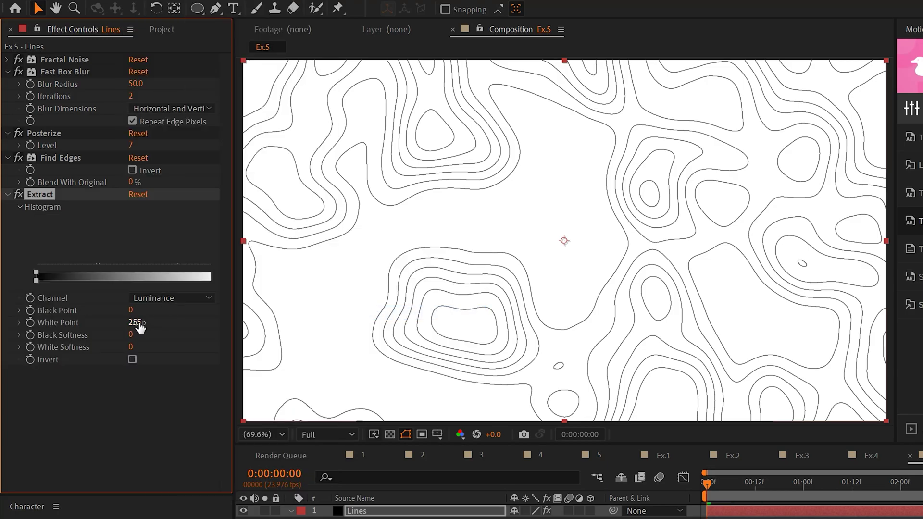
pyautogui.click(160, 407)
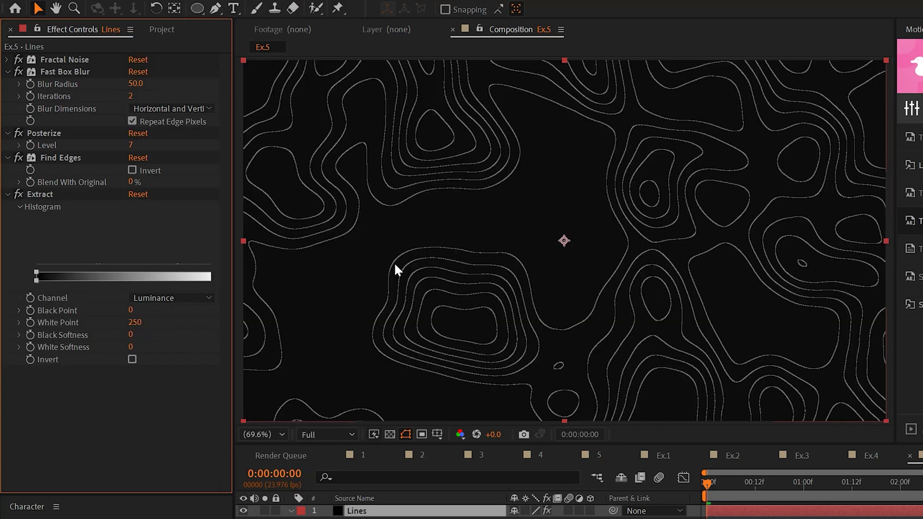
pyautogui.click(390, 434)
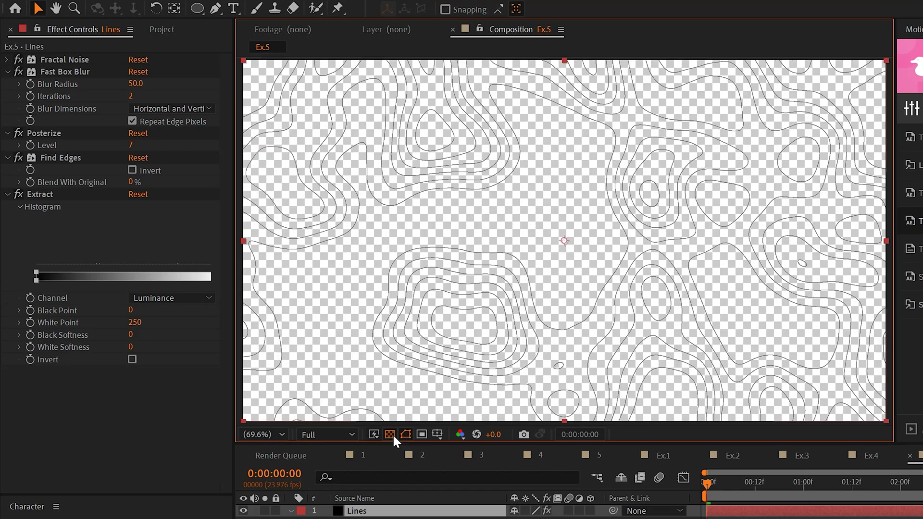
pyautogui.click(390, 434)
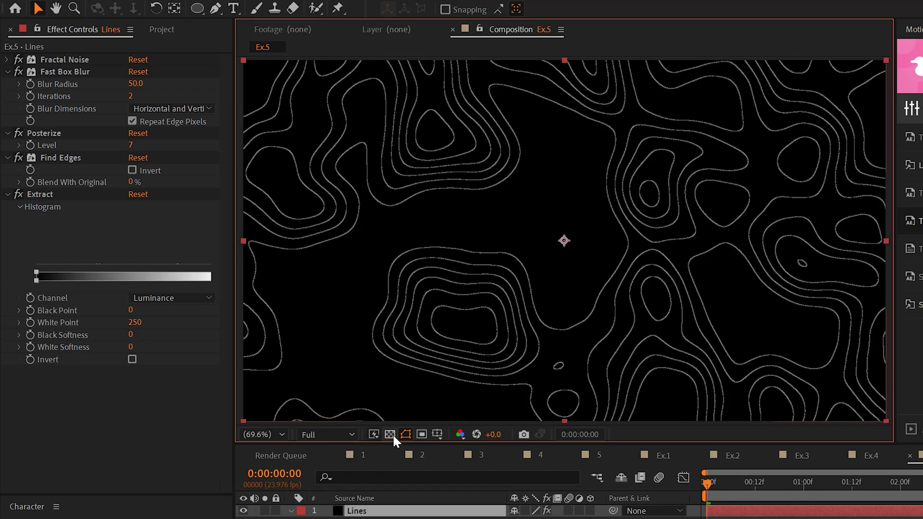
# Thicken the contour lines with a Simple Choker effect set to a choke matte of -4.
pyautogui.scroll(2, 419, 216)
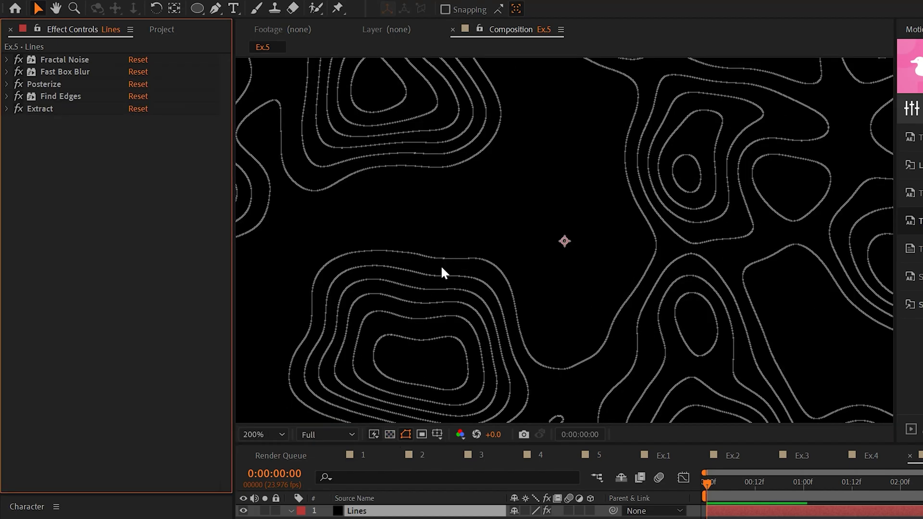
pyautogui.click(141, 2)
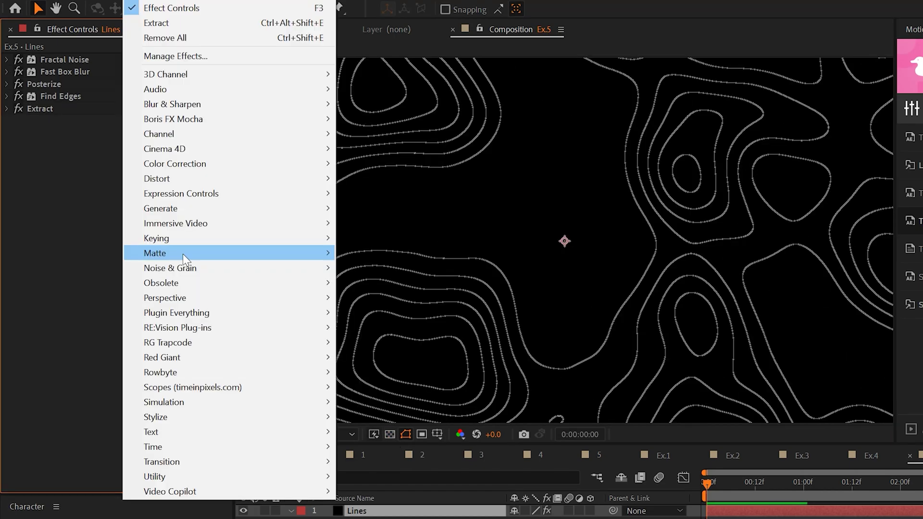
pyautogui.moveTo(184, 254)
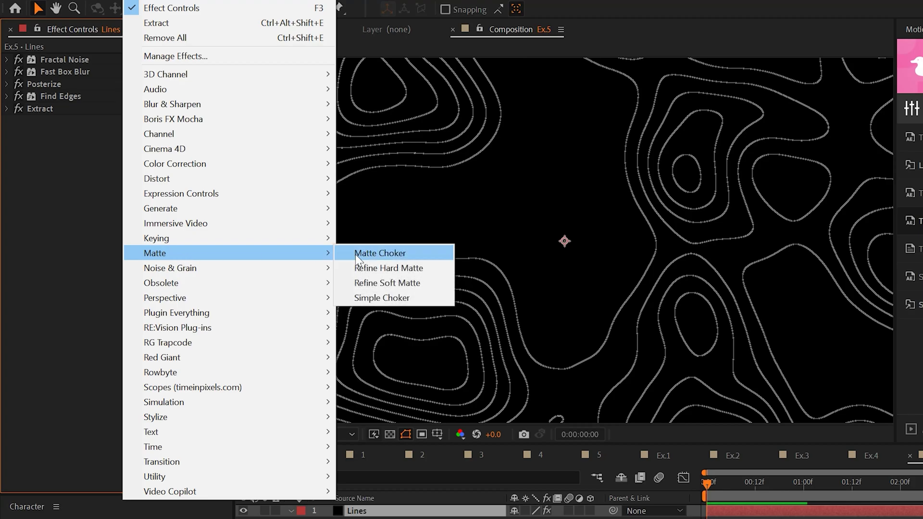
pyautogui.click(411, 298)
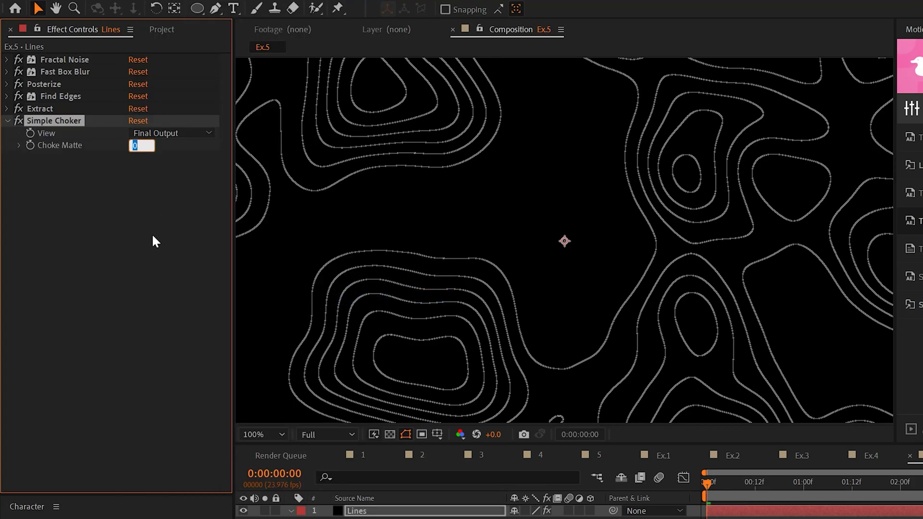
pyautogui.write('-4')
pyautogui.press('Return')
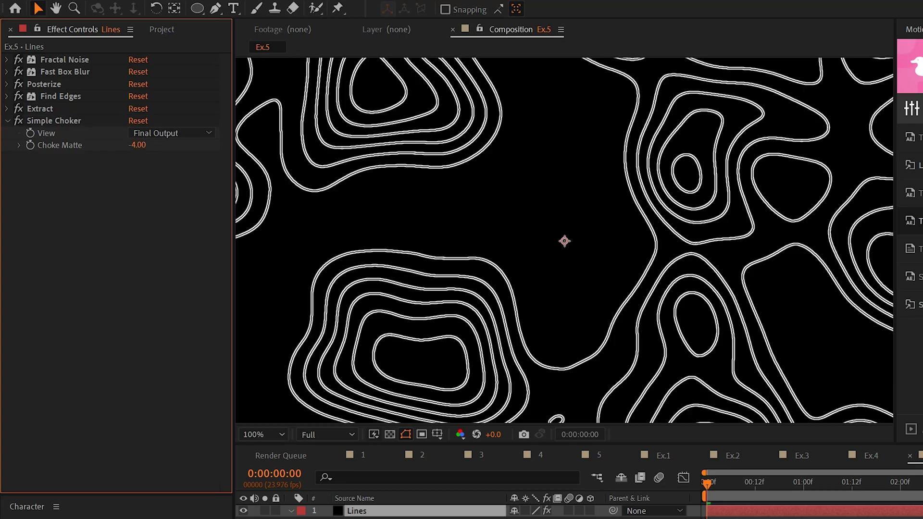
# Colour the contour lines red with a Fill effect and view the whole frame.
pyautogui.click(143, 3)
pyautogui.moveTo(160, 209)
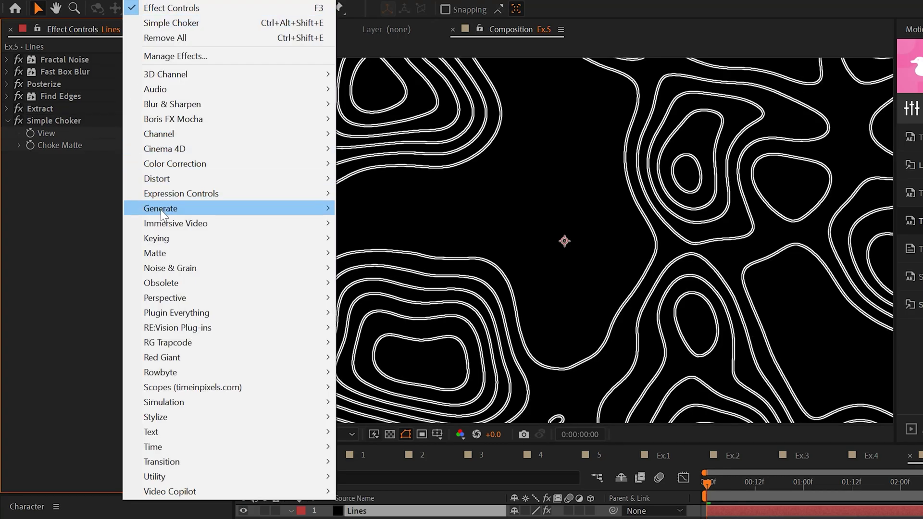
pyautogui.click(385, 437)
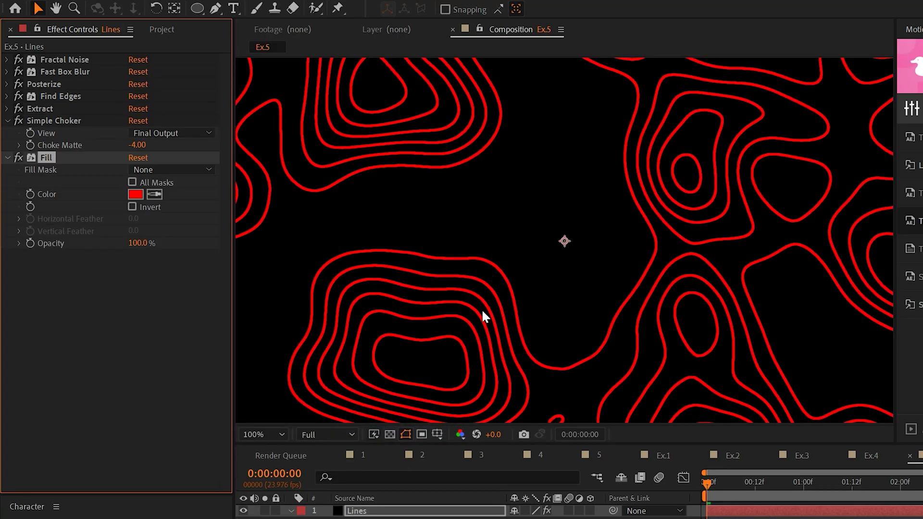
pyautogui.press(',')
pyautogui.press(',')
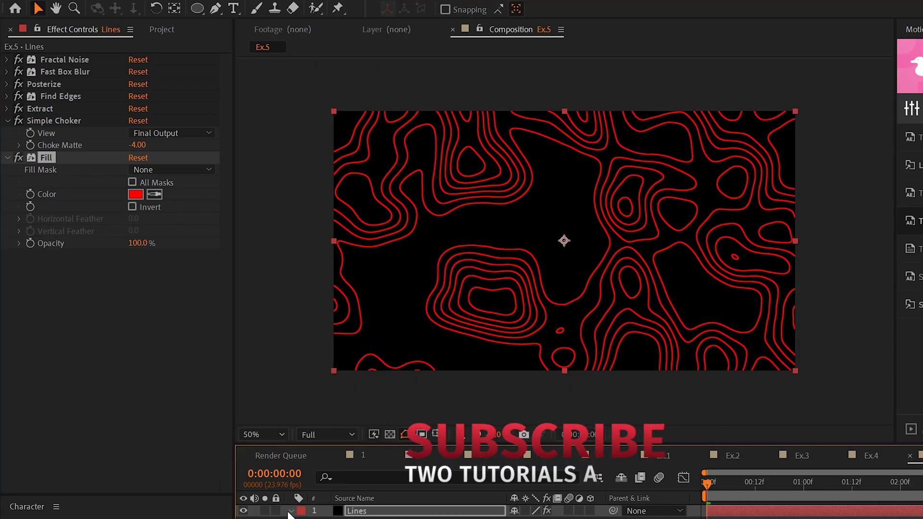